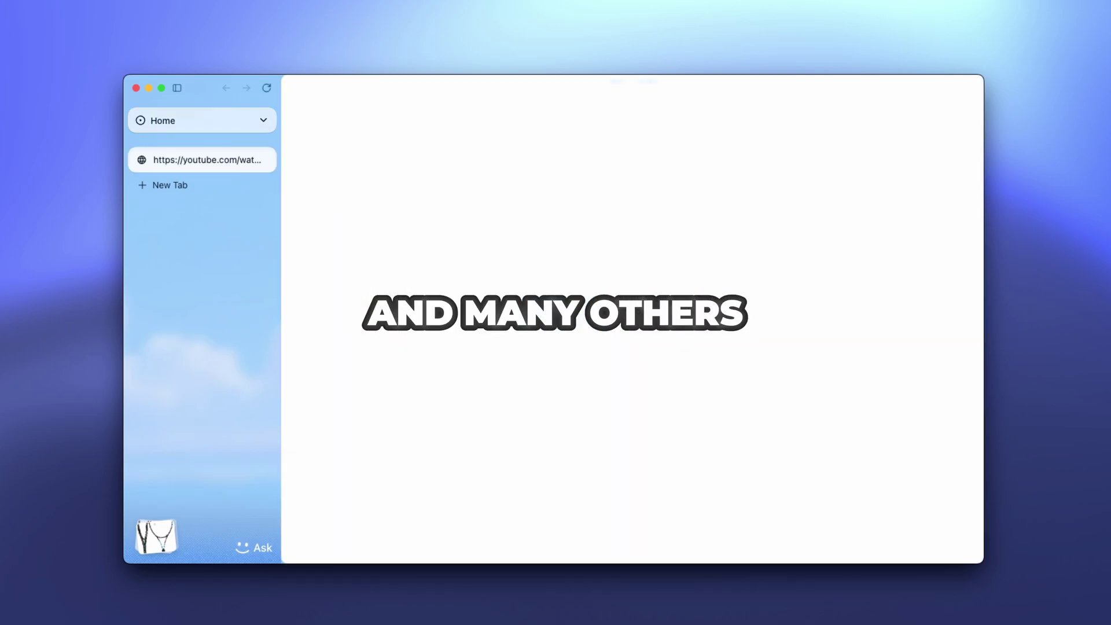
- Close the YouTube video tab with Cmd+W to reveal the Home canvas and its saved cards
key("super+w")
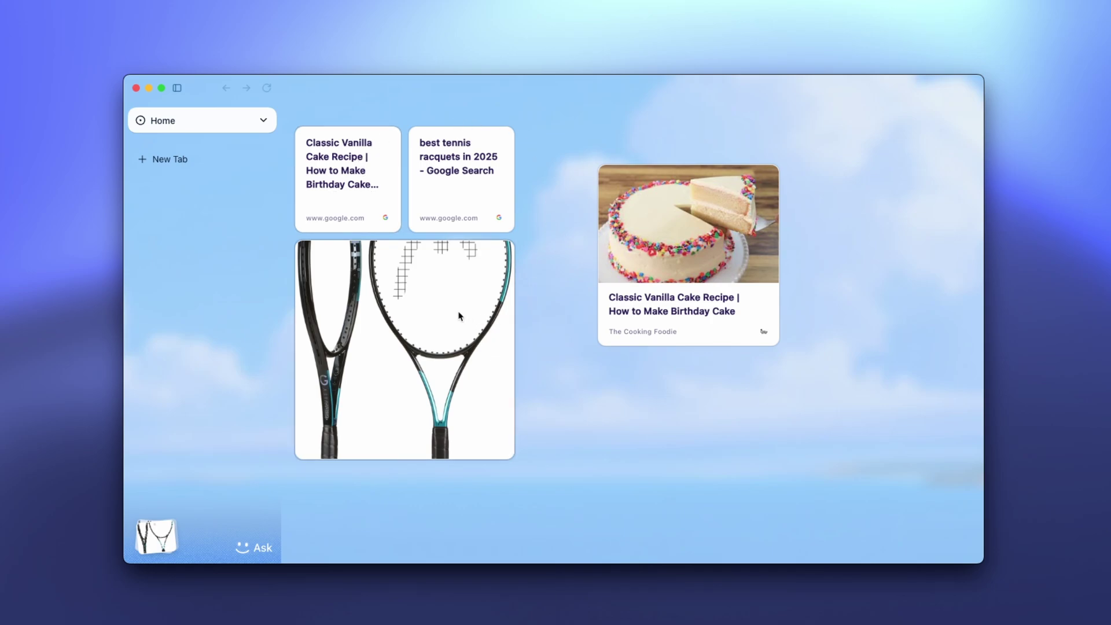
left_click(459, 315)
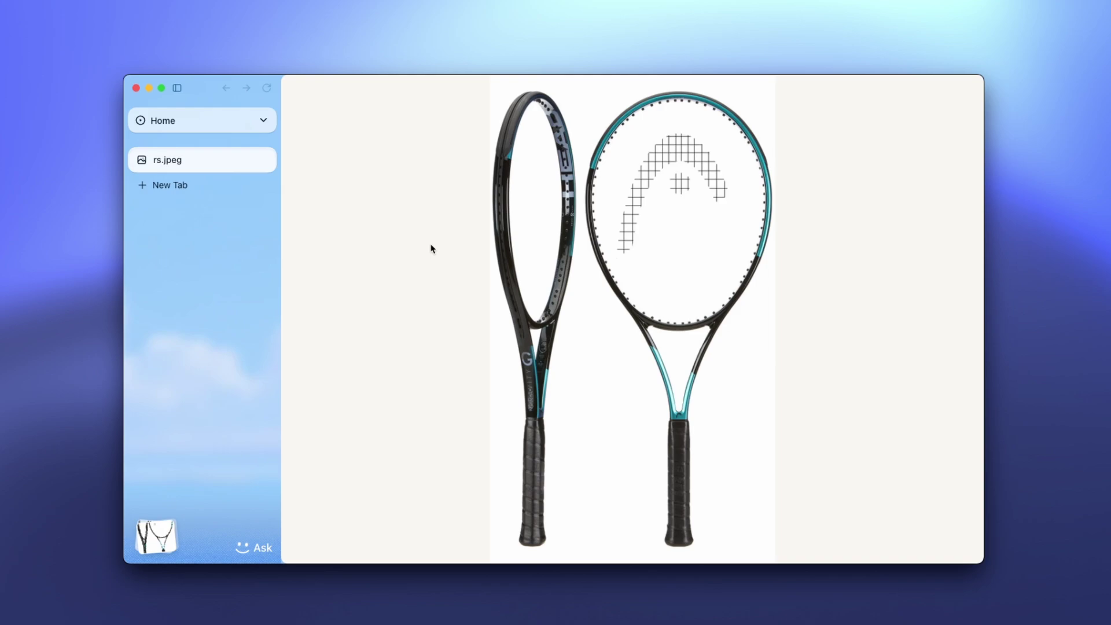
key("super+w")
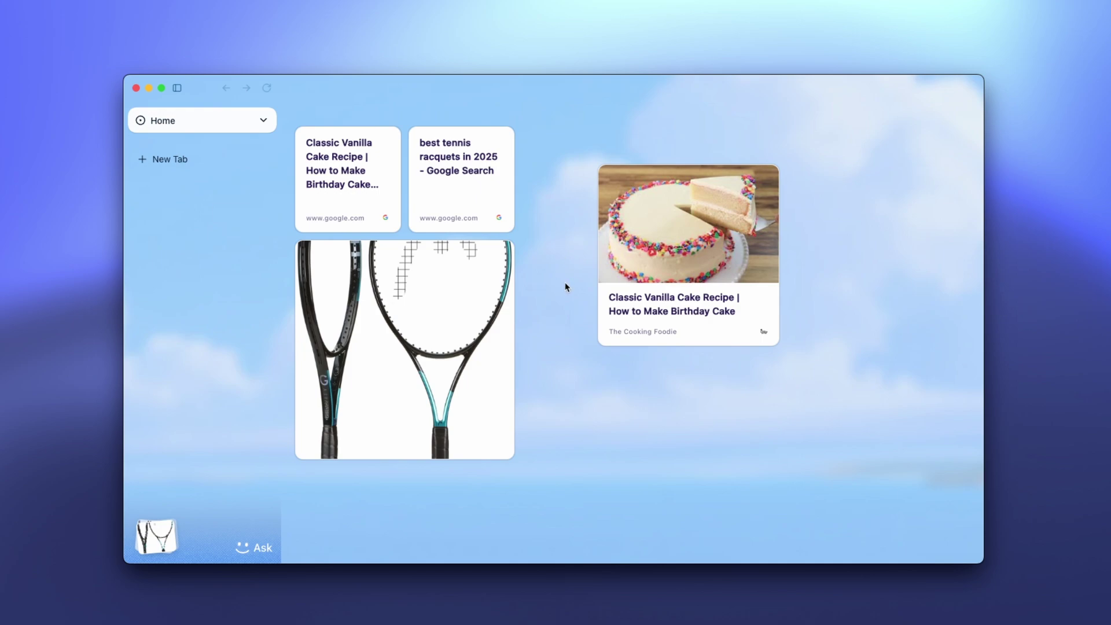
- Open the 'Untitled January 15, 2025' note from My Stuff, then show the saved-items library over it again
mouse_move(165, 535)
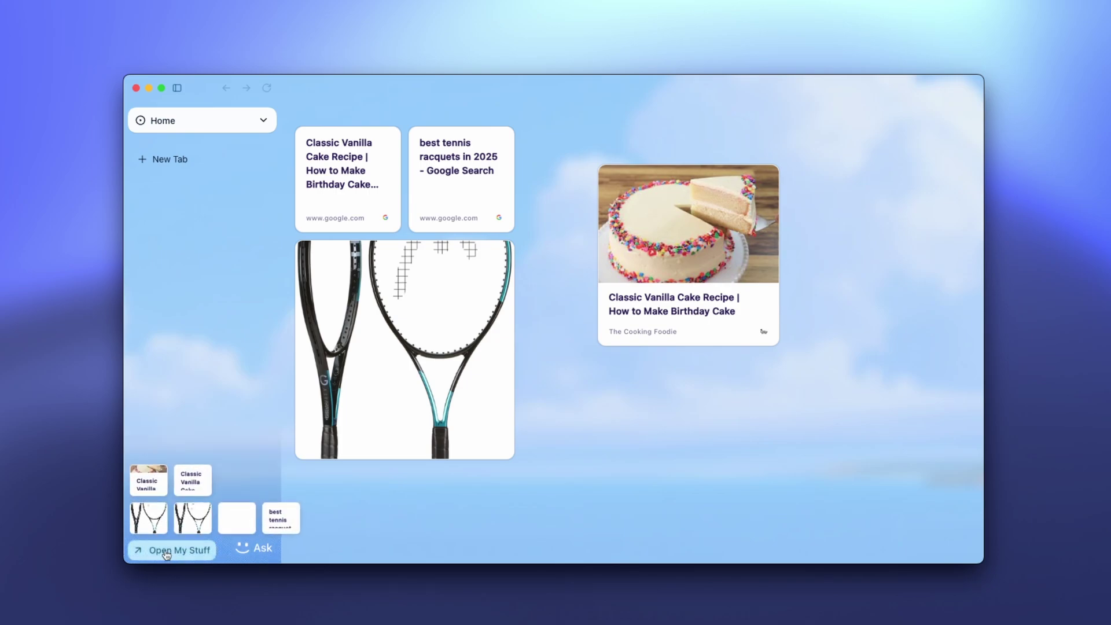
left_click(172, 550)
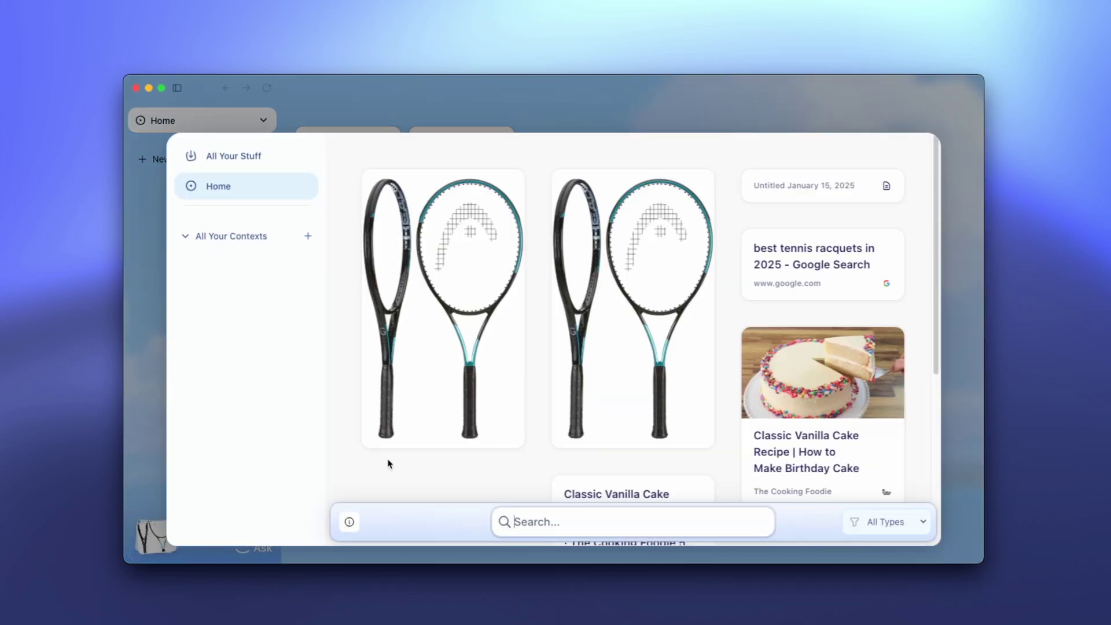
scroll(533, 295, "down", 3)
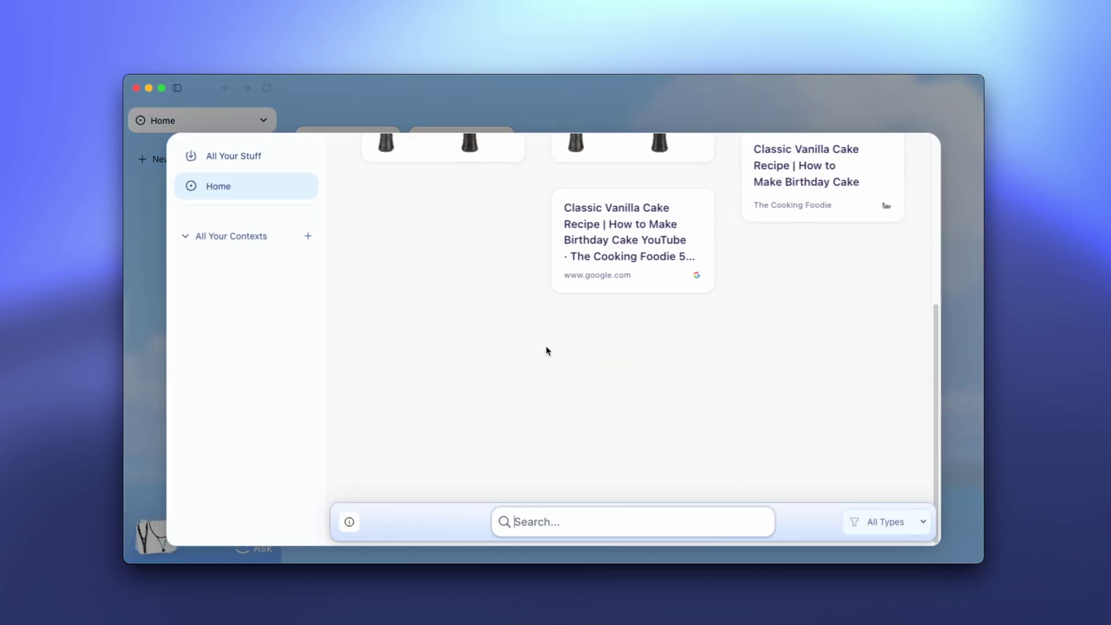
scroll(544, 336, "up", 5)
scroll(533, 344, "up", 2)
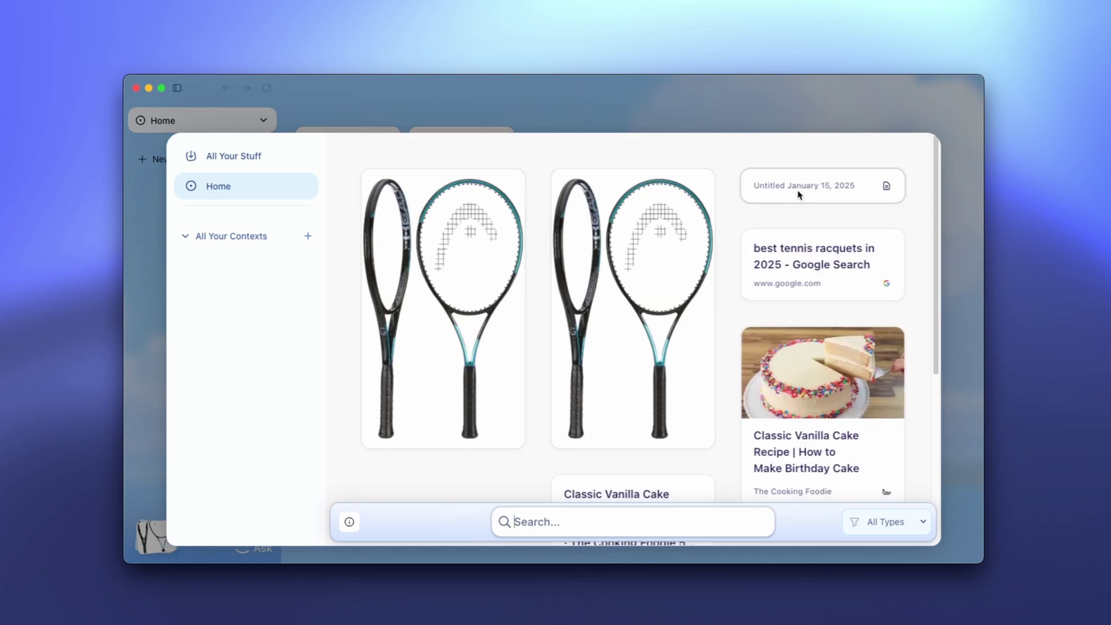
left_click(844, 188)
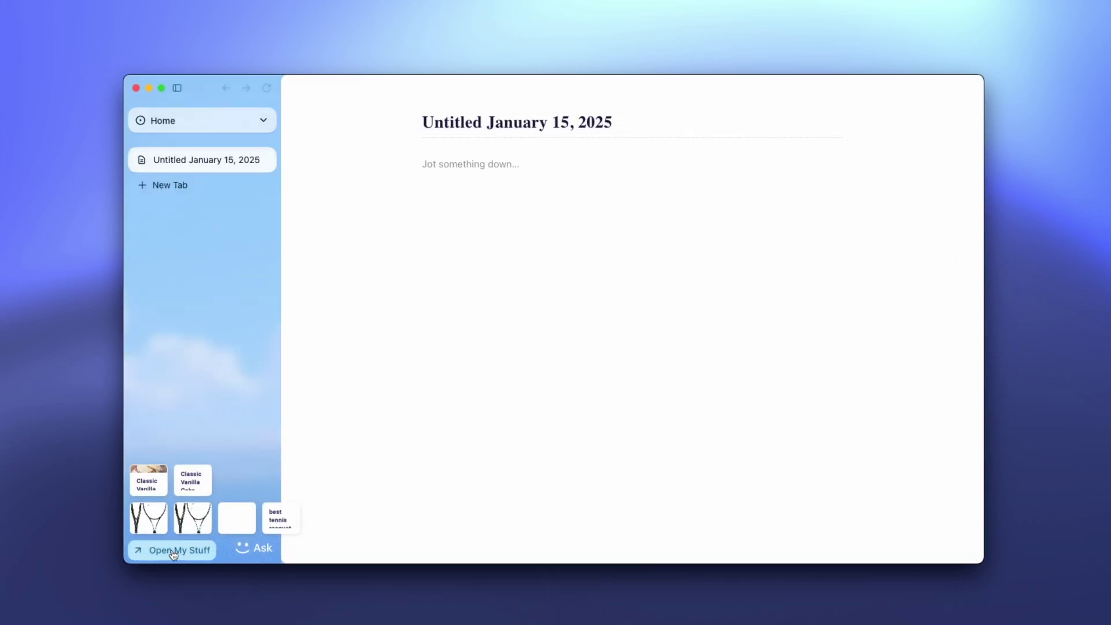
left_click(173, 545)
scroll(636, 334, "down", 5)
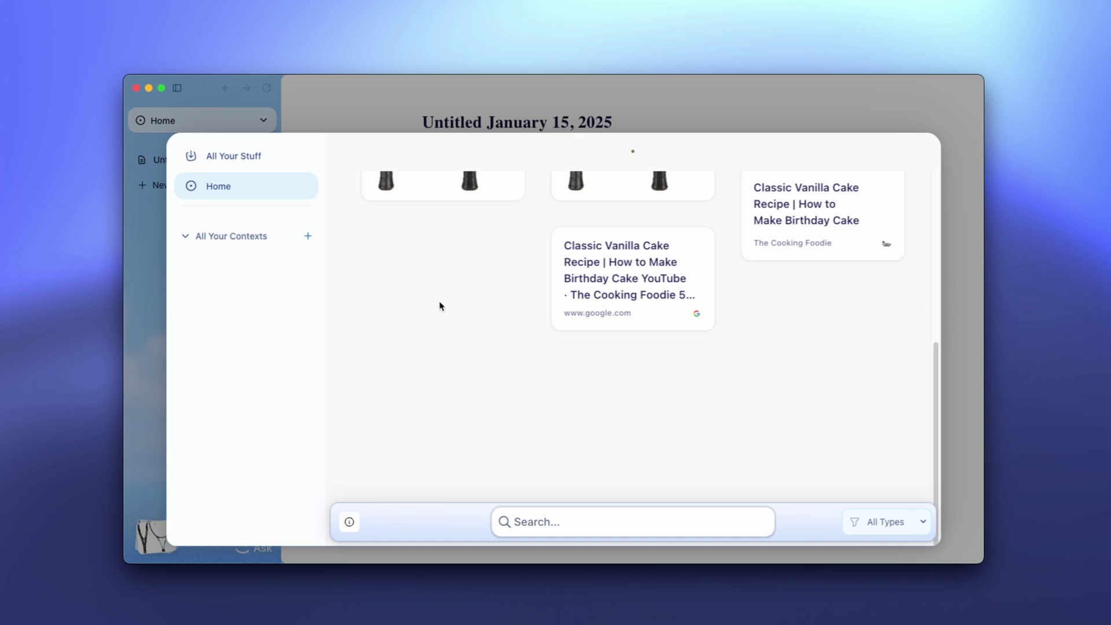
- Create a new context named 'Running shoes', then dismiss the saved-items overlay
left_click(308, 237)
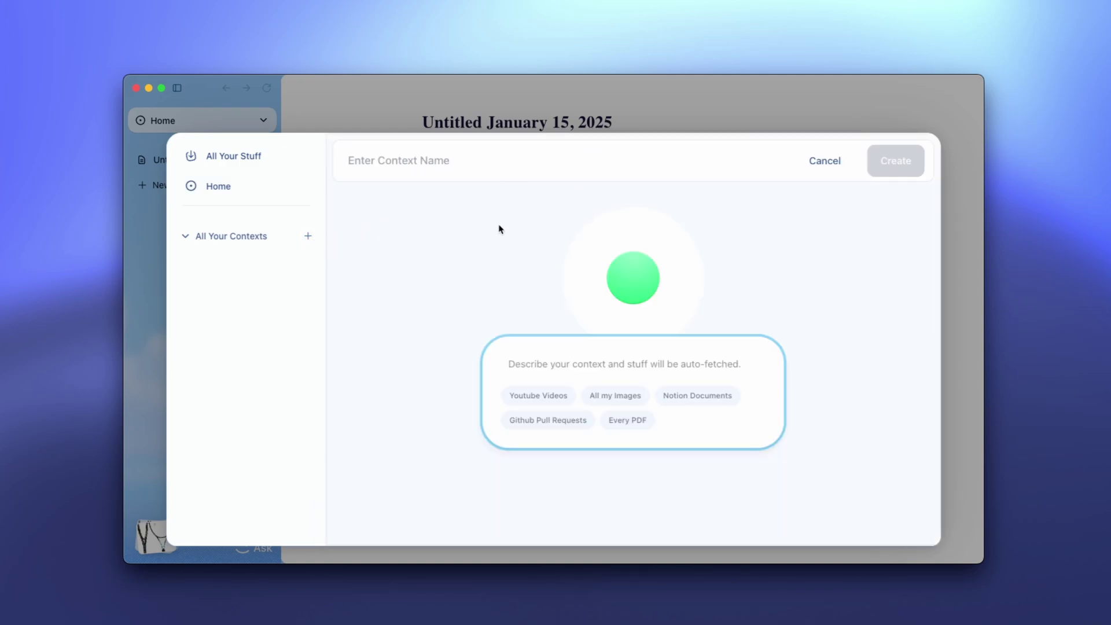
type("Running shoes")
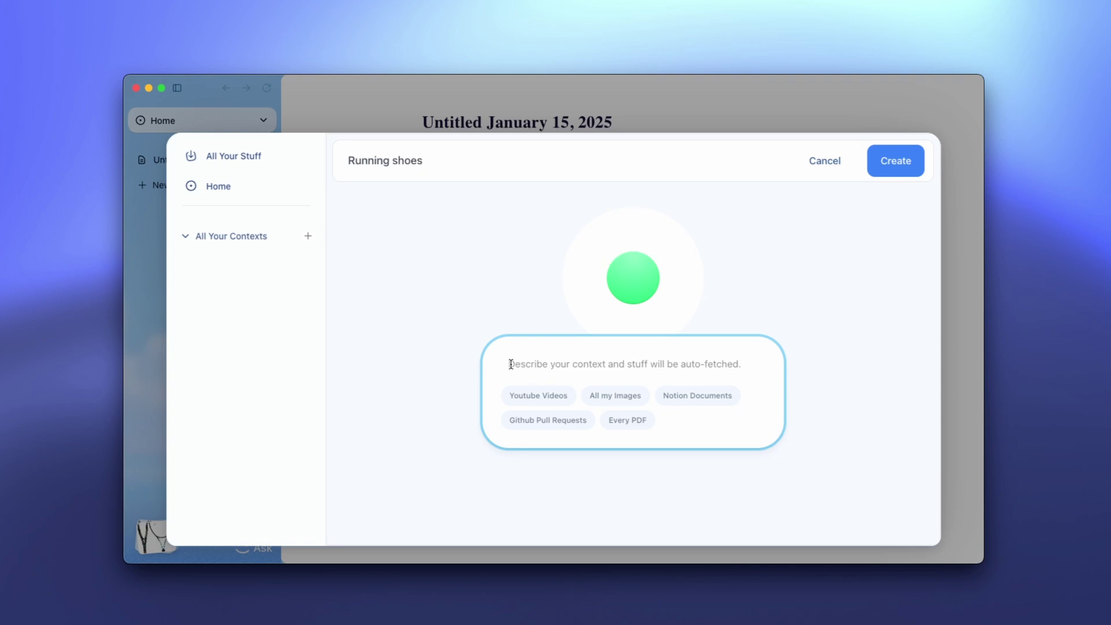
left_click(639, 351)
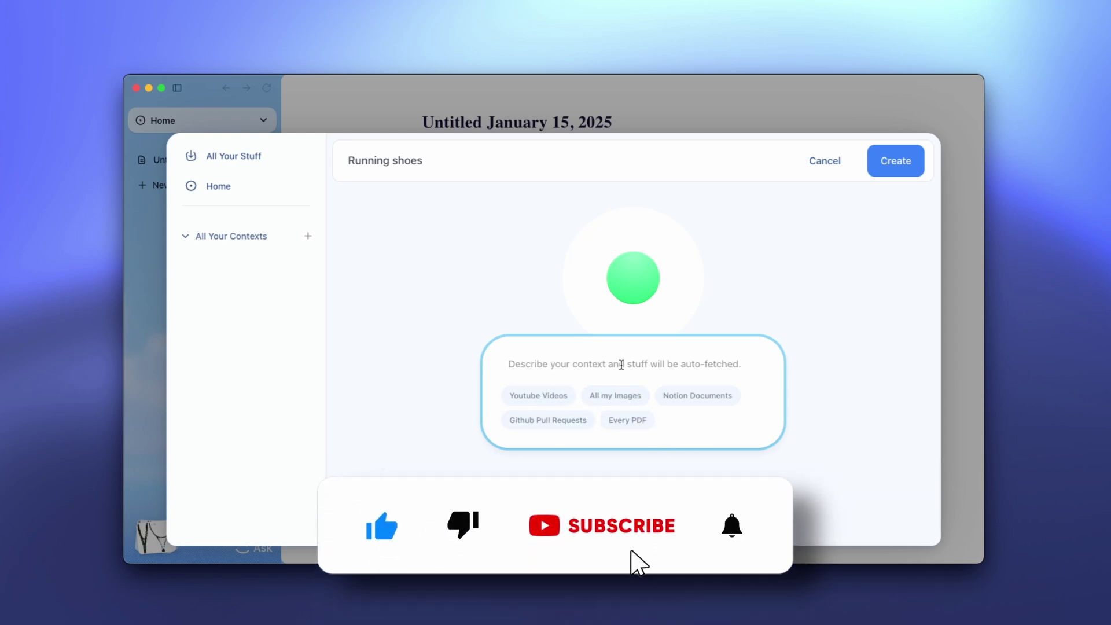
left_click(881, 172)
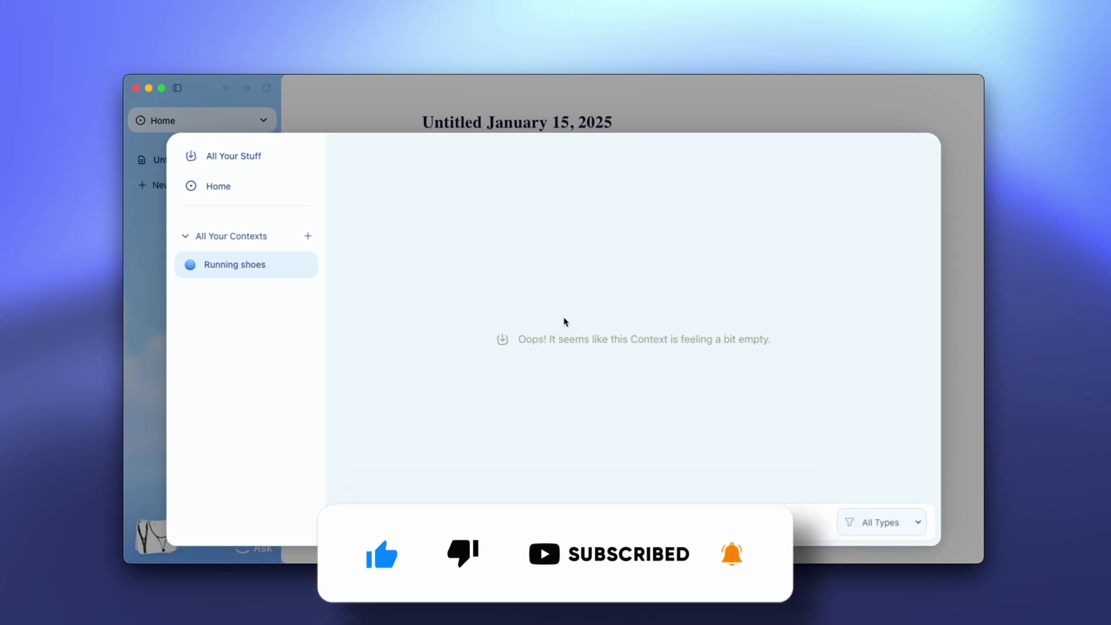
left_click(385, 100)
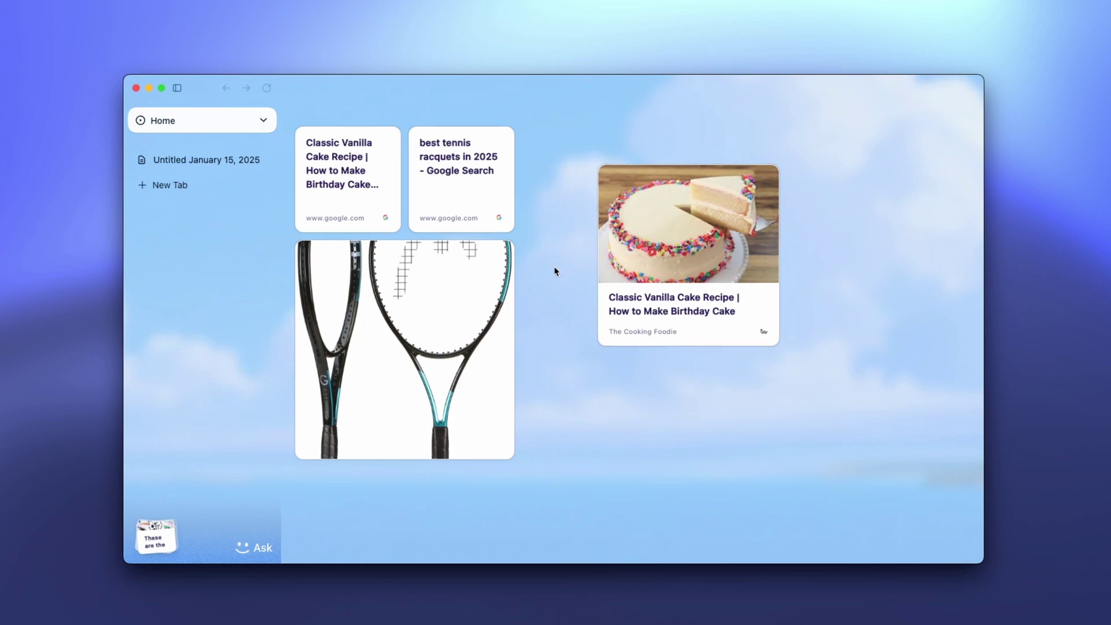
- Switch from Home to the Running shoes context via the context list
left_click(191, 121)
left_click(231, 121)
left_click(262, 121)
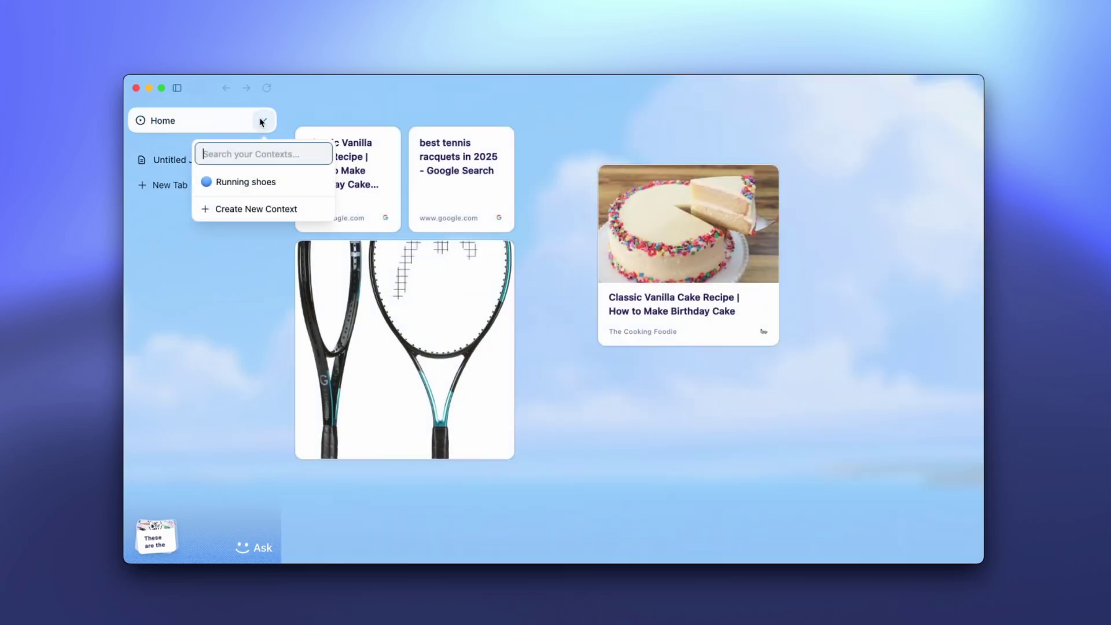
left_click(257, 182)
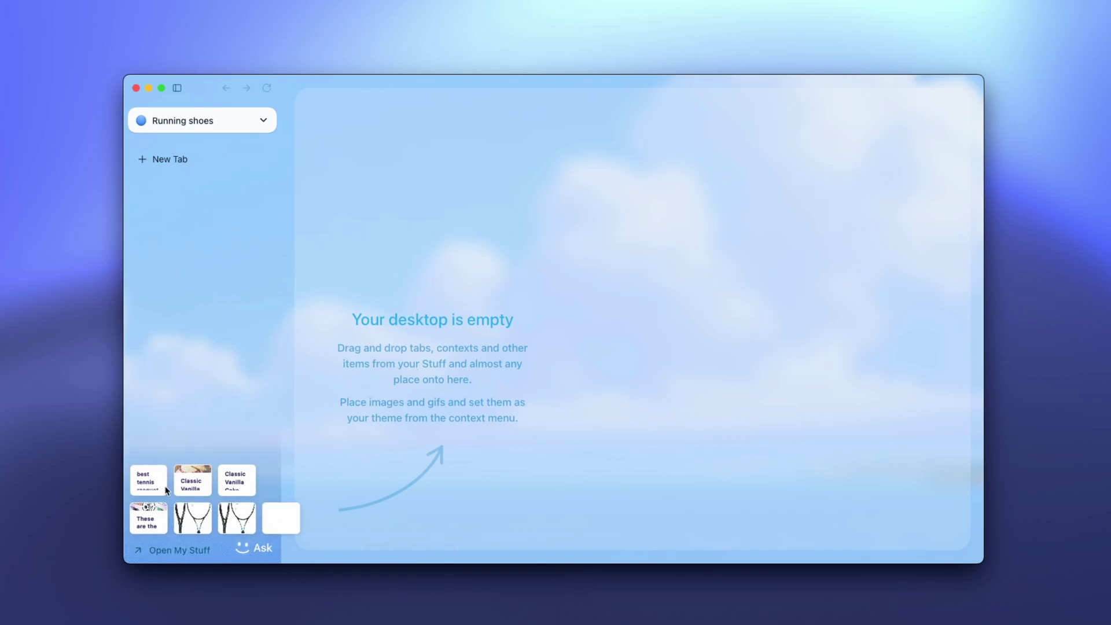
- Browse the saved-items collection, then close it with Escape
left_click(173, 550)
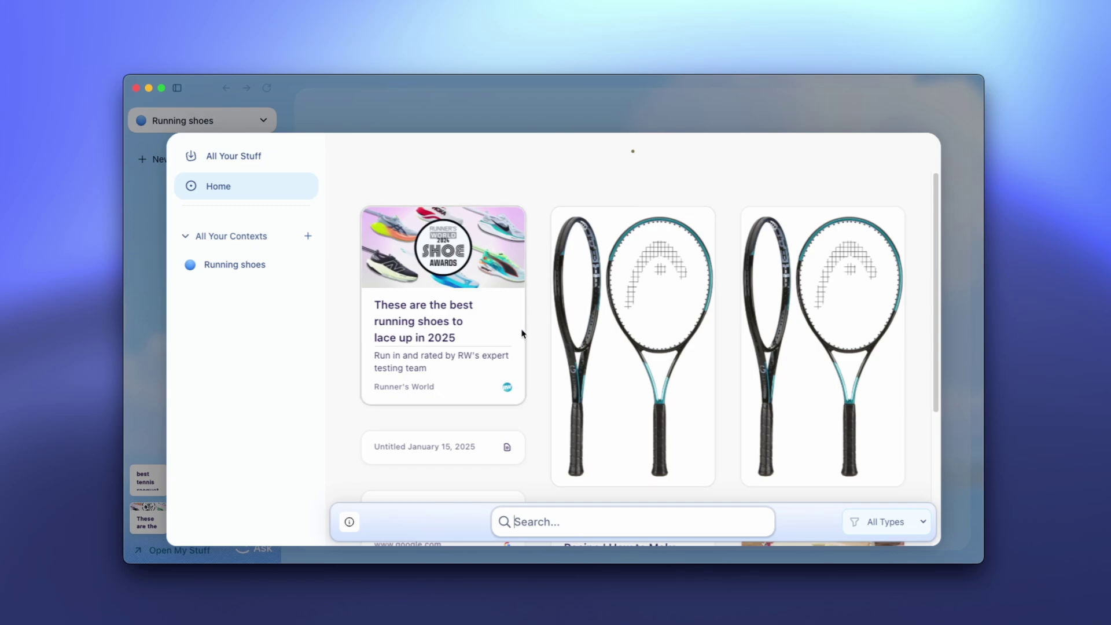
scroll(538, 348, "down", 1)
scroll(542, 376, "down", 4)
key("Escape")
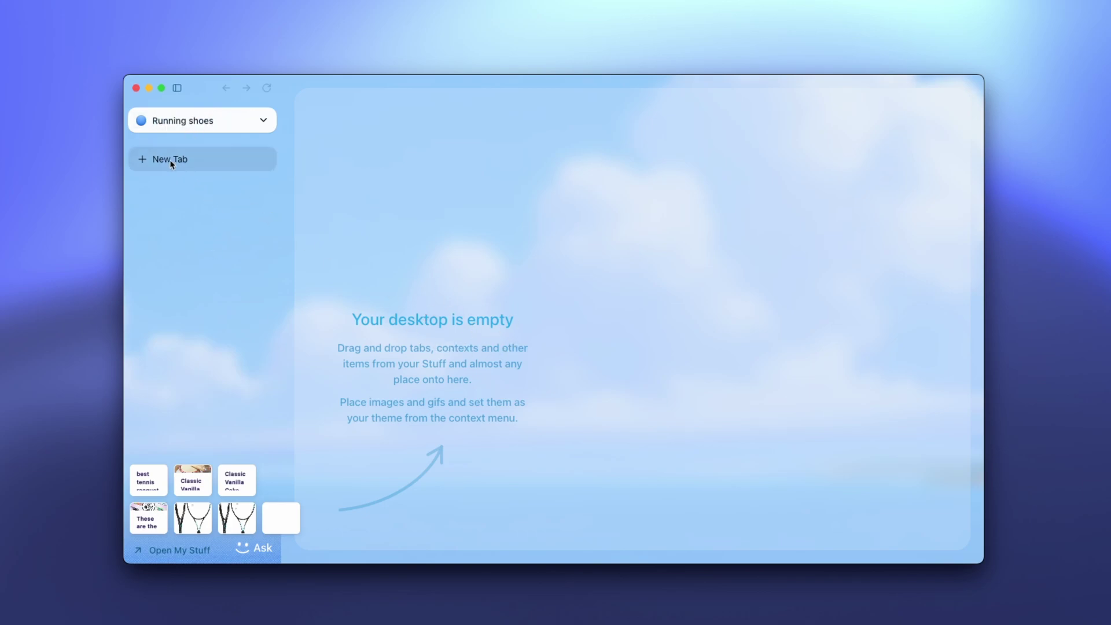
- Search the web for 'best running shoes in 2025' in a new tab
left_click(145, 162)
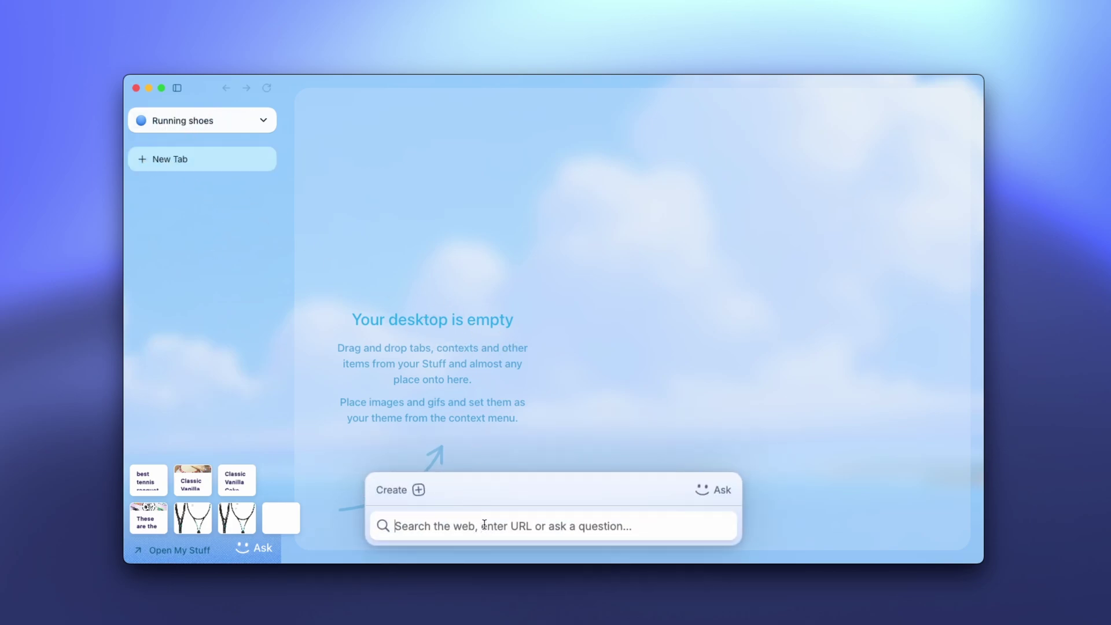
type("best ru")
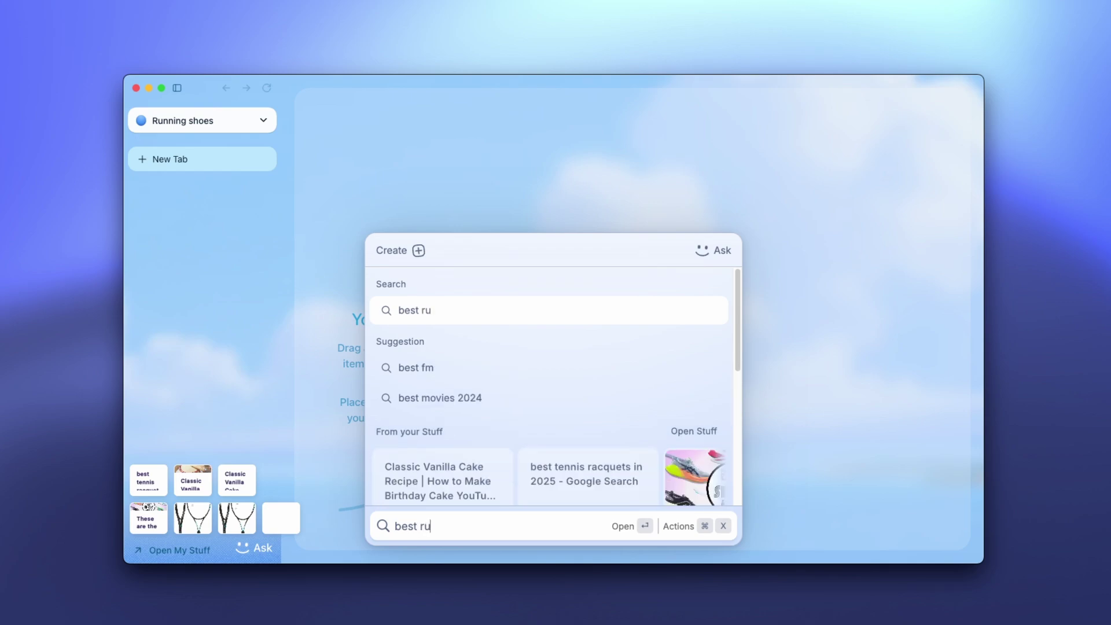
type("nning shoes in 2025")
key("Return")
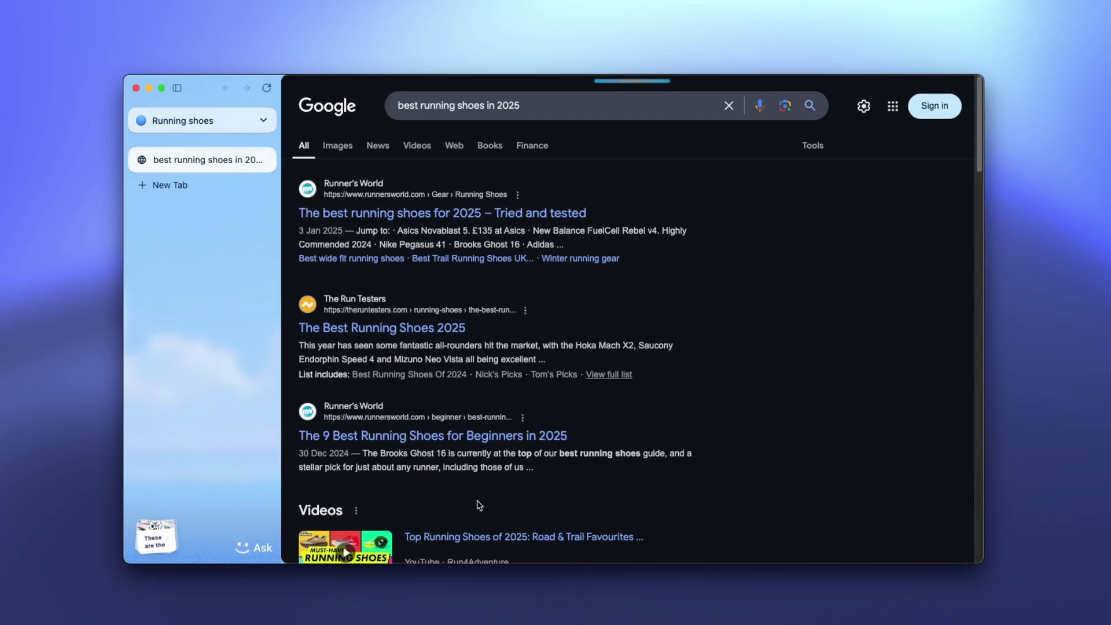
mouse_move(193, 129)
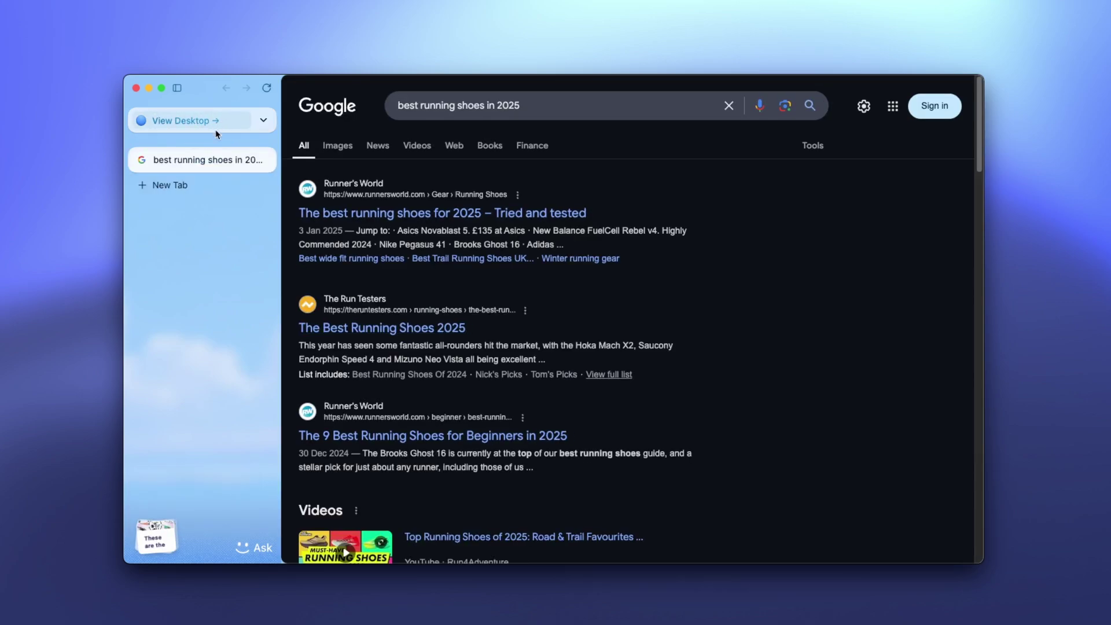
left_click(182, 127)
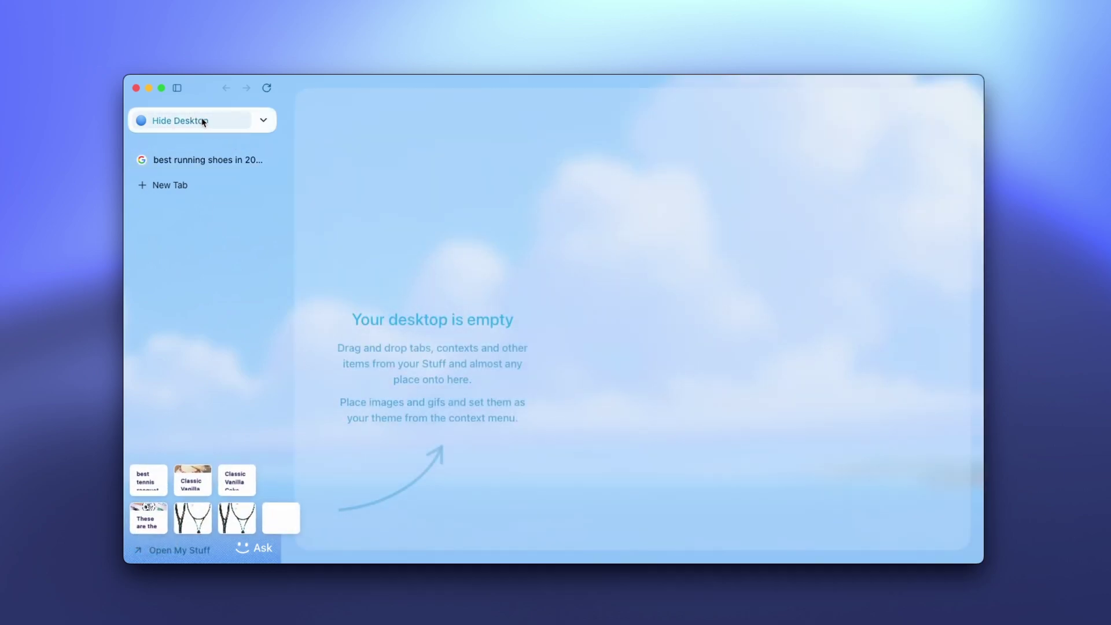
left_click(263, 120)
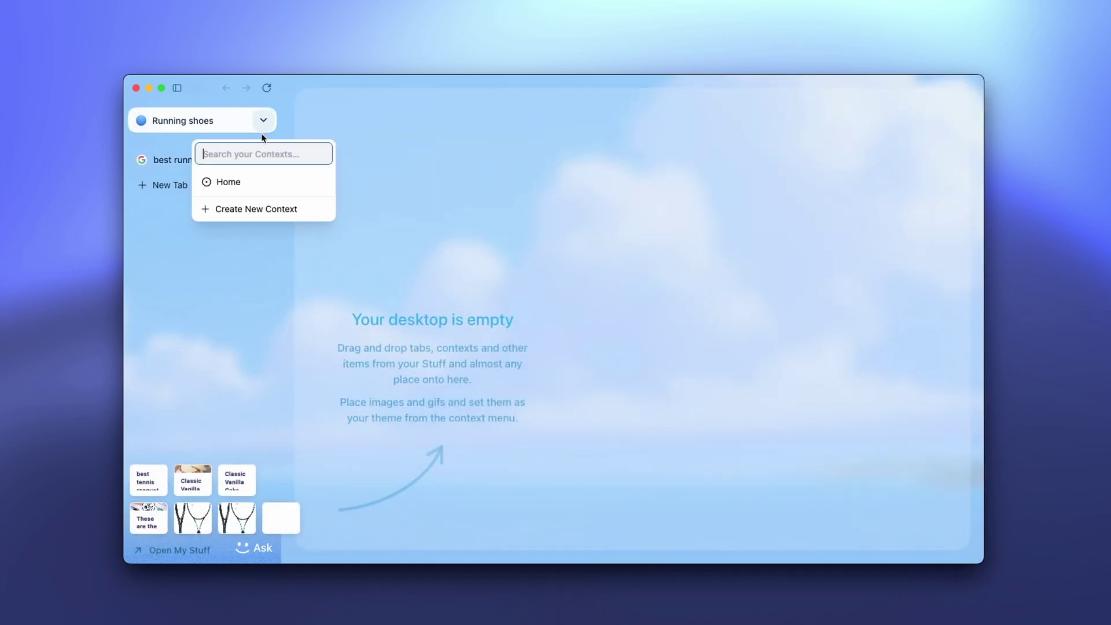
left_click(241, 184)
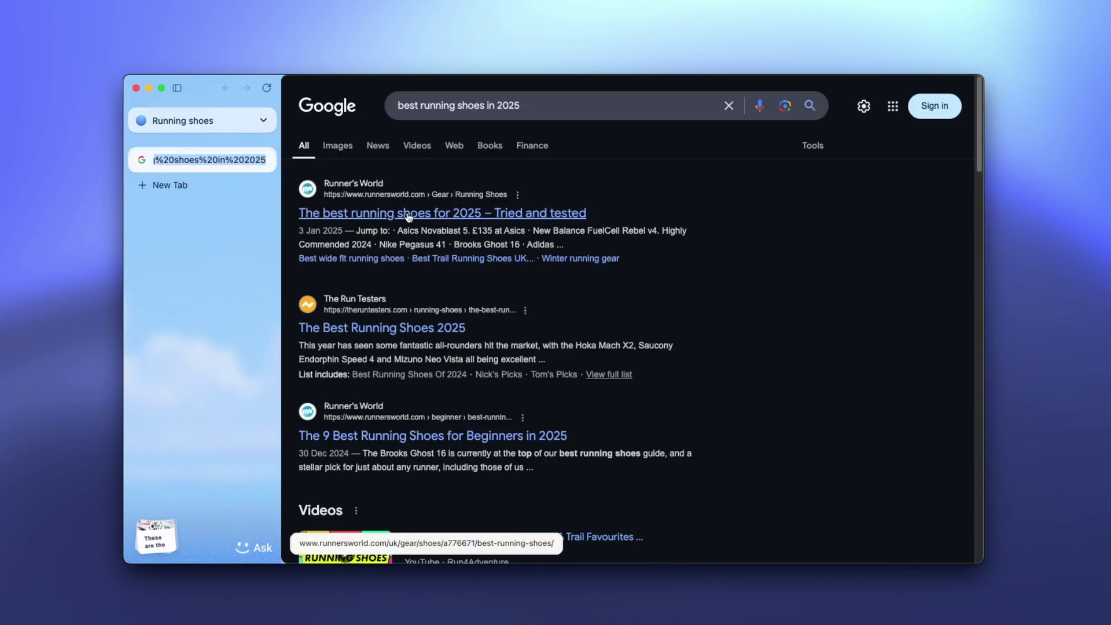
- Open the Runner's World result and save it to the Running shoes context
left_click(466, 215)
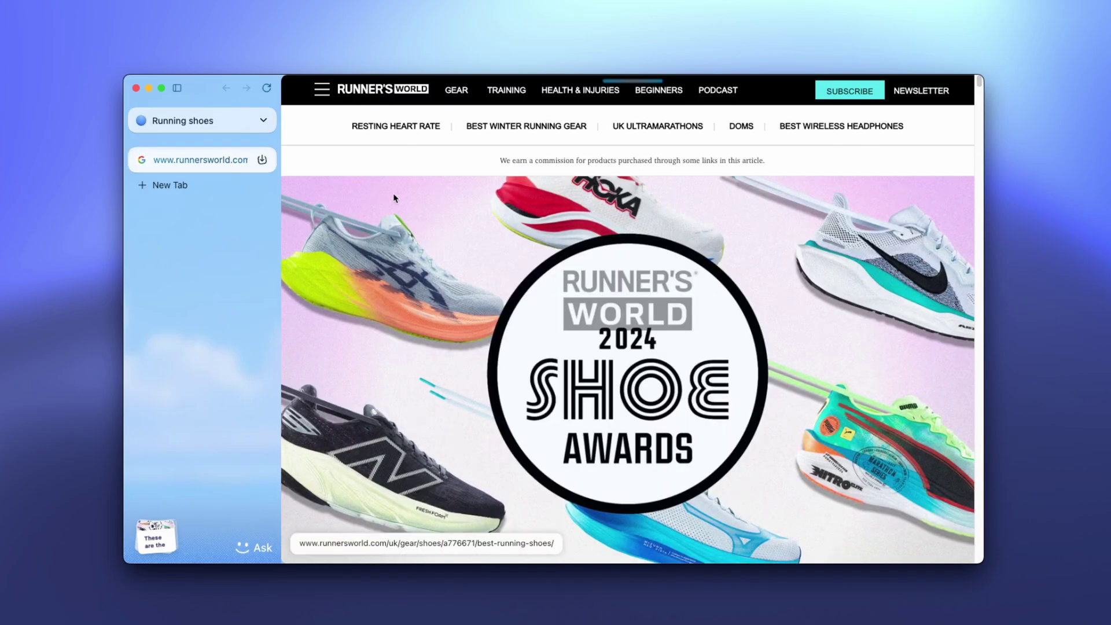
left_click(262, 160)
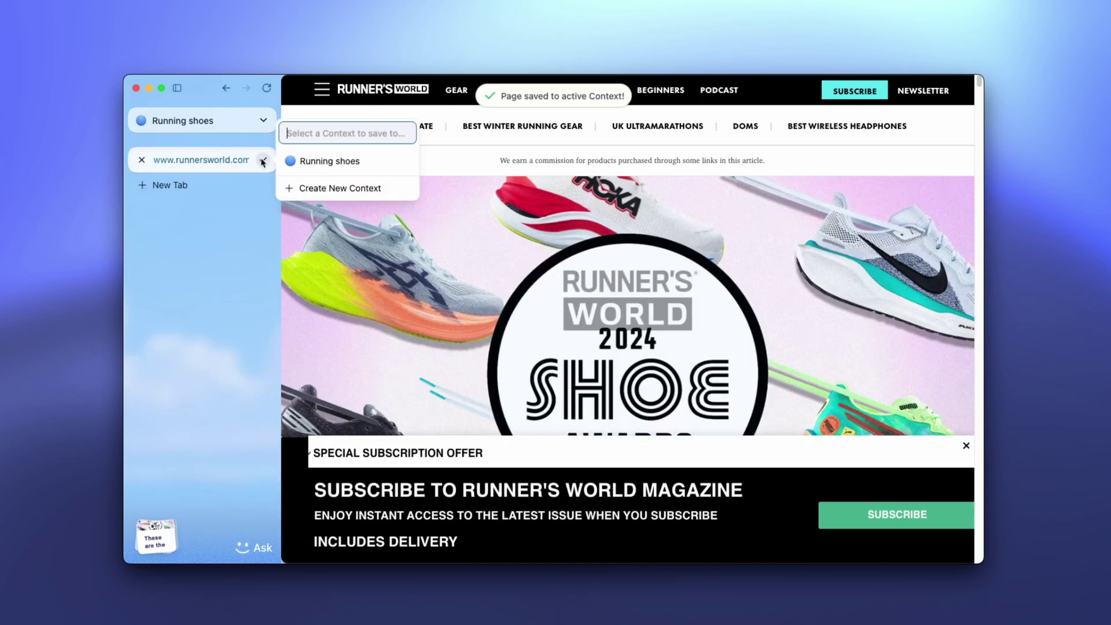
mouse_move(264, 166)
left_click(302, 166)
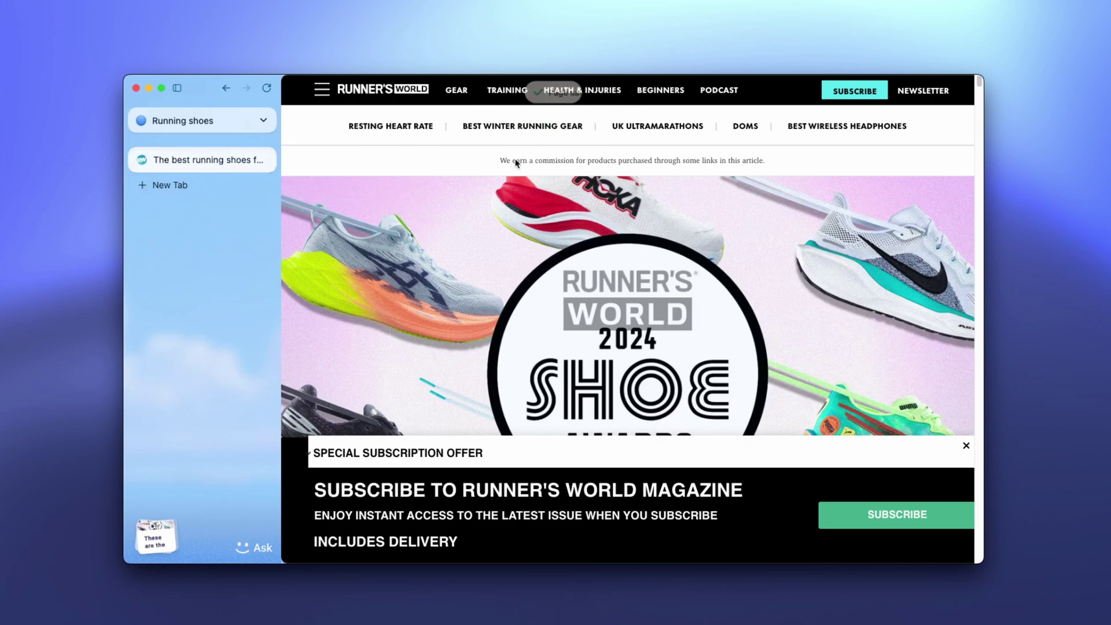
- Save 'The Best Running Shoes 2025' article to the Running shoes context
left_click(226, 88)
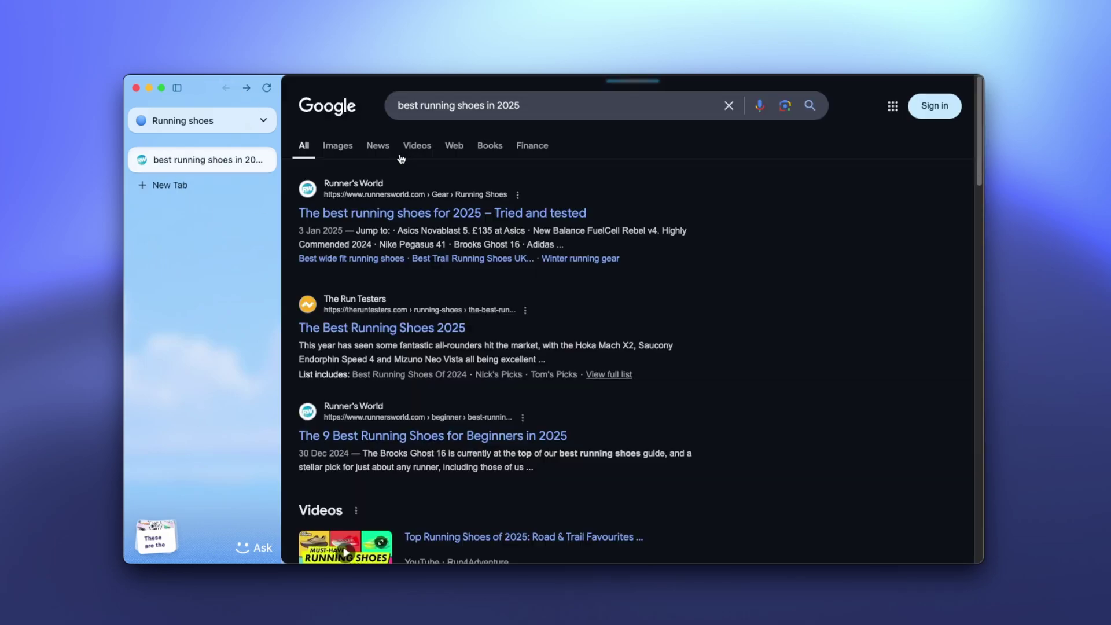
left_click(422, 323)
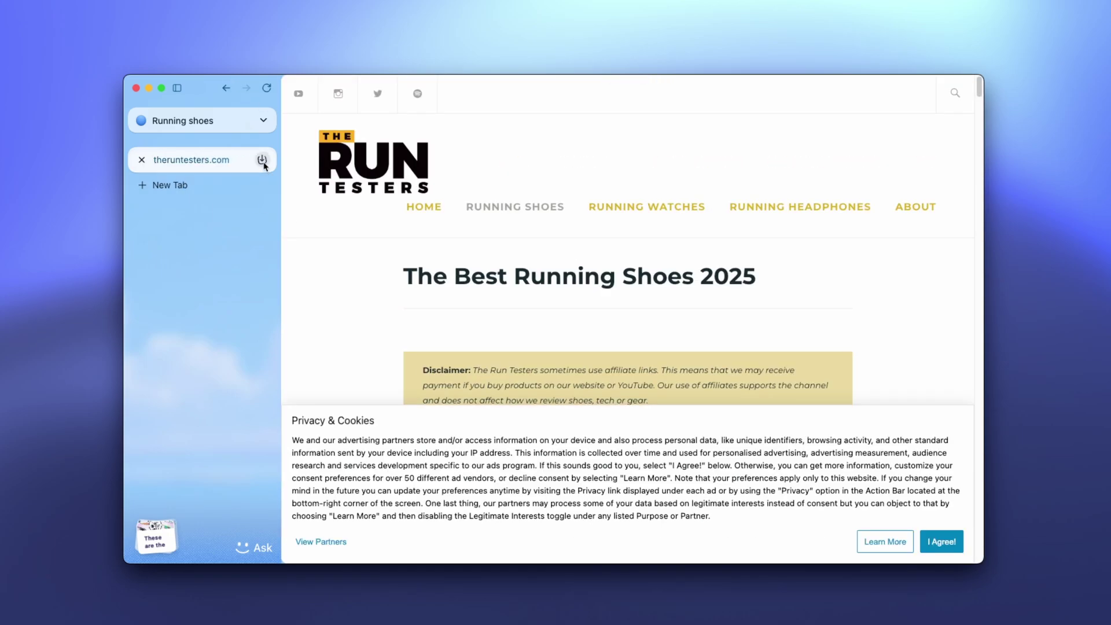
left_click(263, 161)
- Open the Asics Metaspeed Sky Paris video and save it to a context
scroll(510, 259, "down", 10)
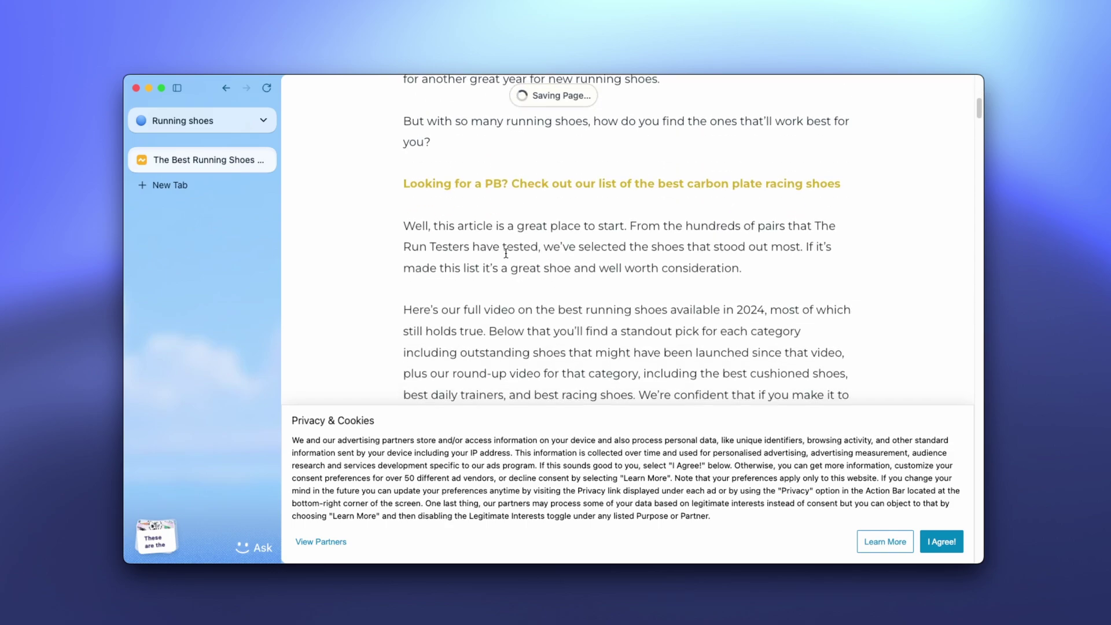
scroll(509, 259, "down", 10)
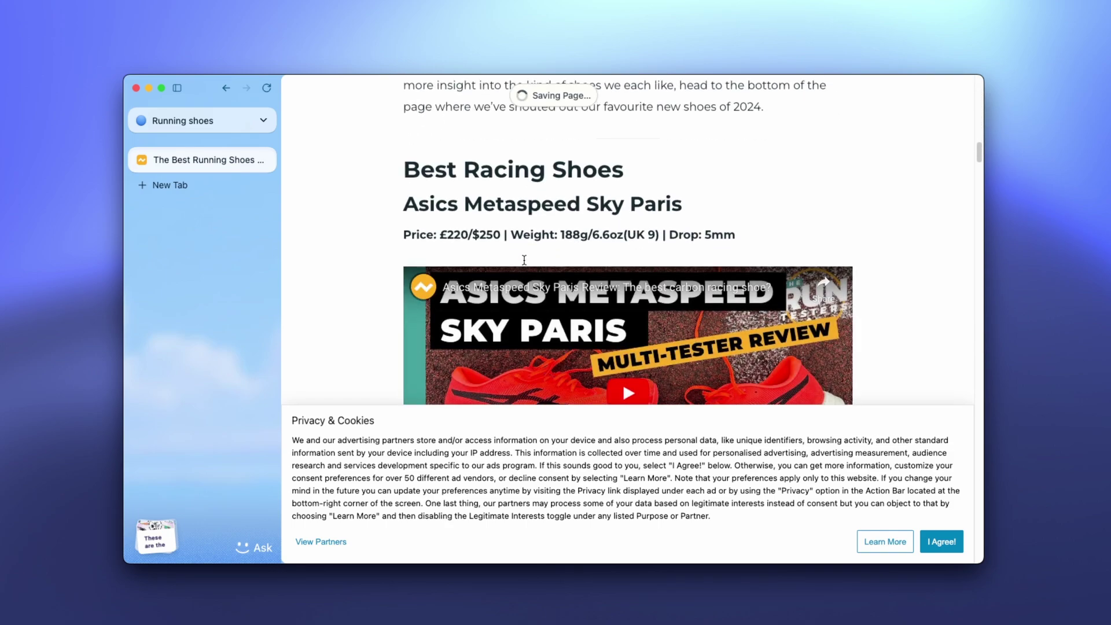
scroll(524, 260, "down", 4)
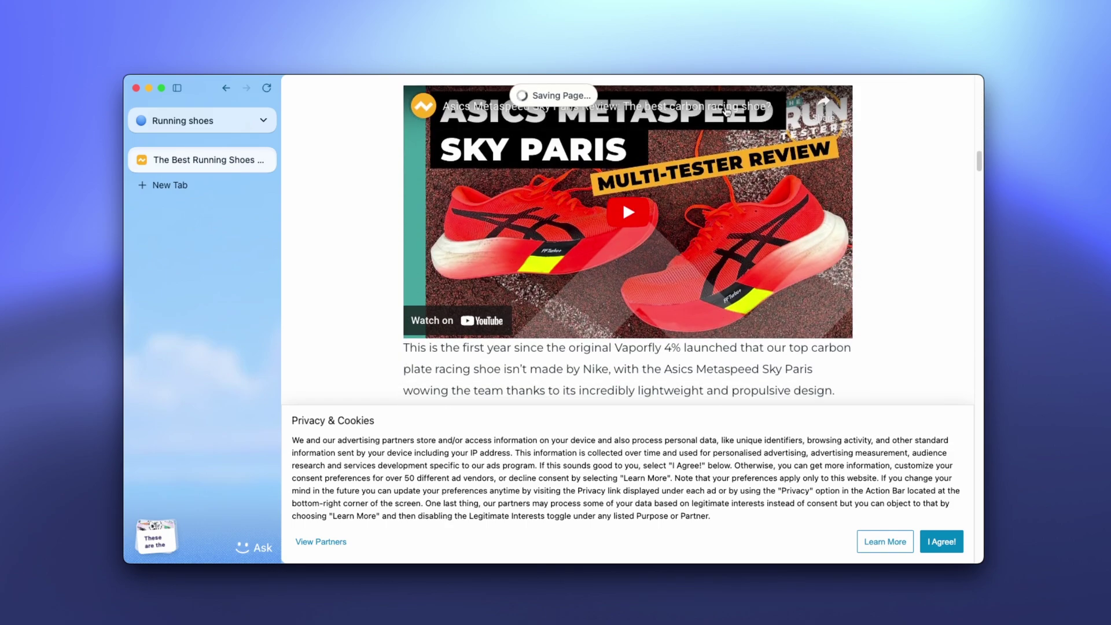
left_click(529, 137)
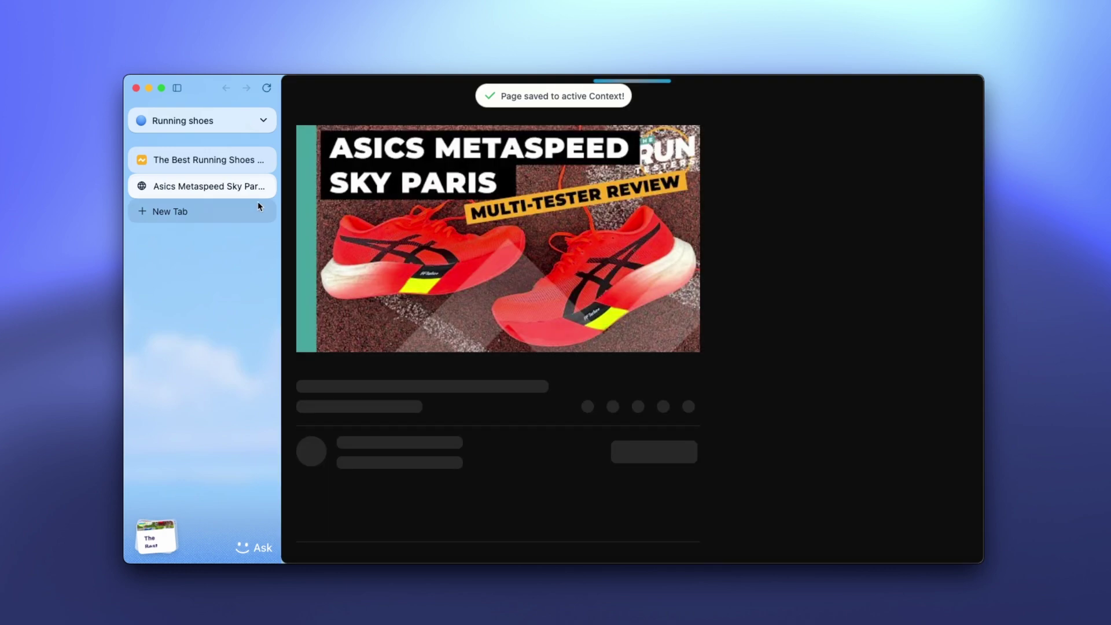
left_click(261, 187)
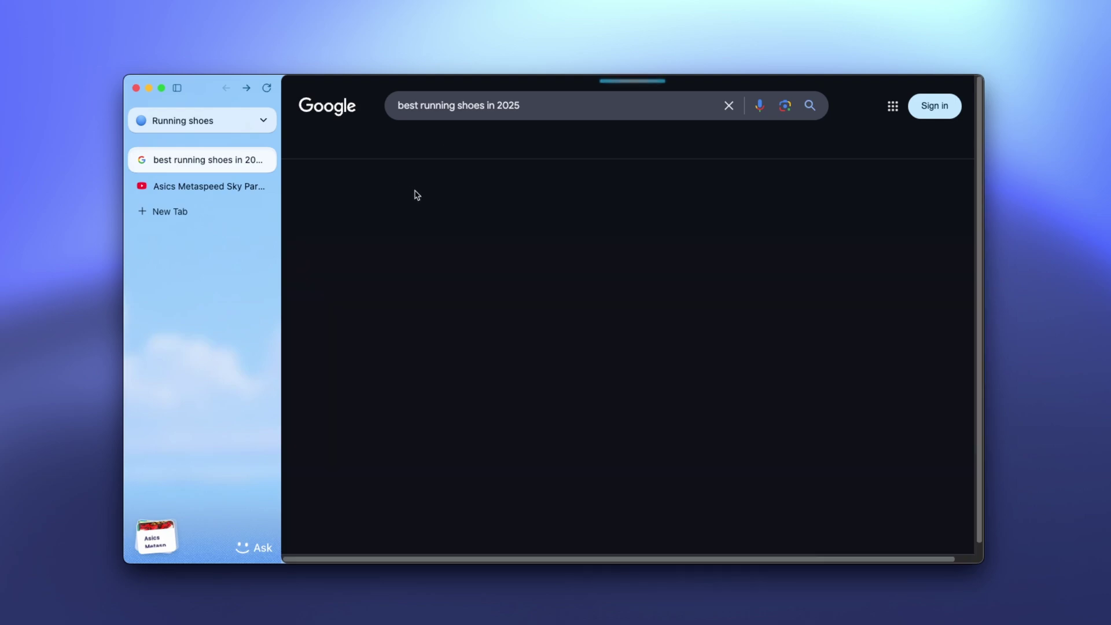
- Save the four-shoe 'Running Shoes of 2025' image from Google Images
scroll(607, 282, "down", 3)
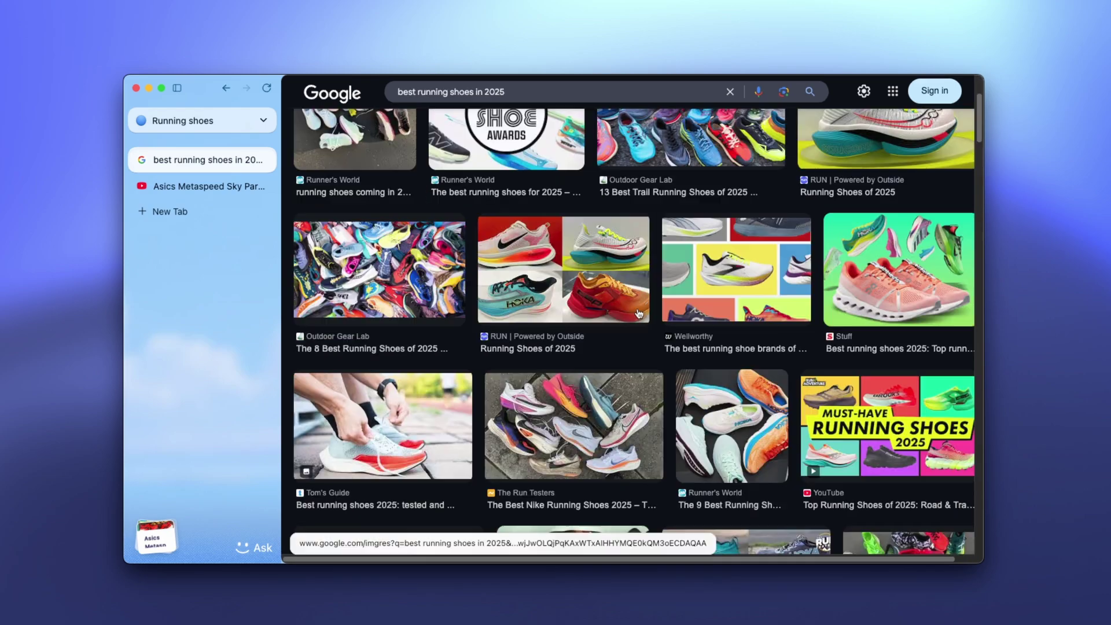
left_click(607, 282)
right_click(805, 214)
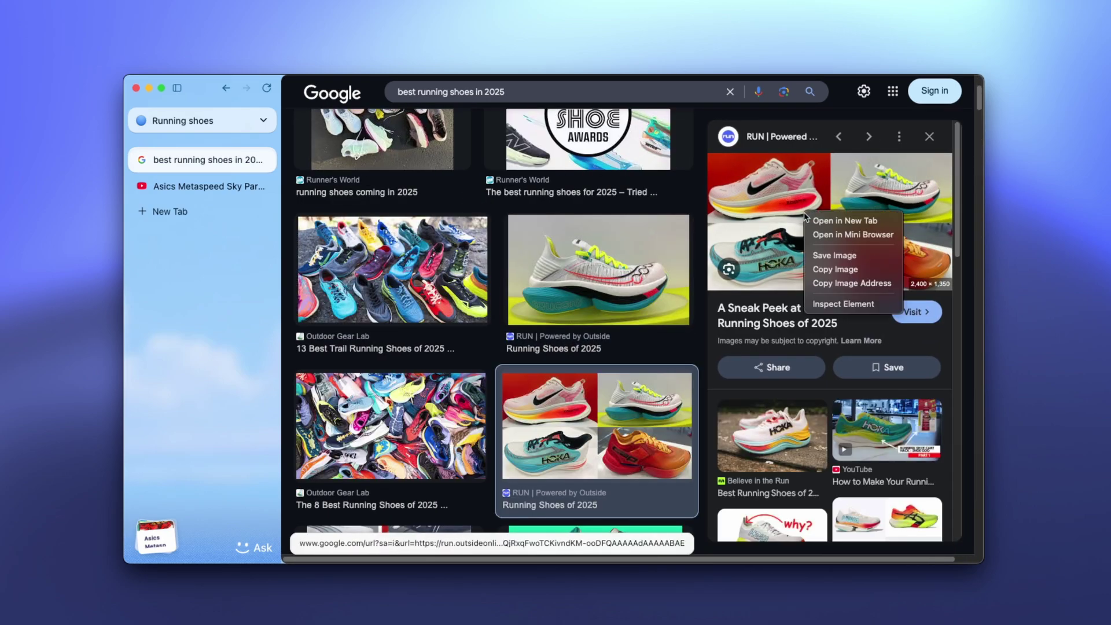
left_click(835, 255)
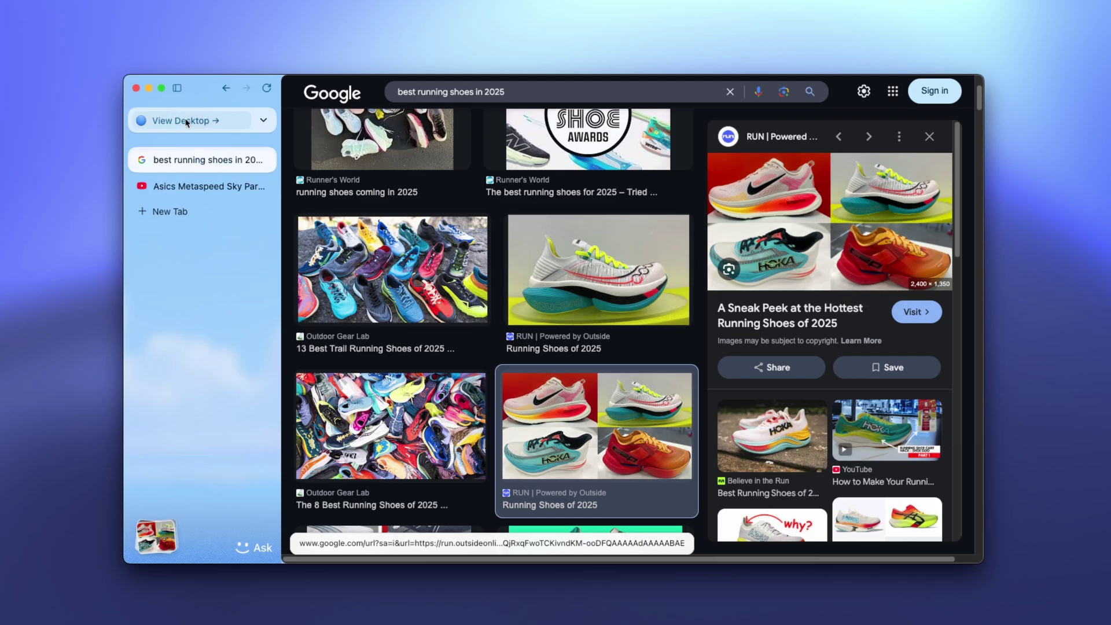
- Show the Running shoes items in My Stuff and place the four-shoe image on the desktop
left_click(183, 121)
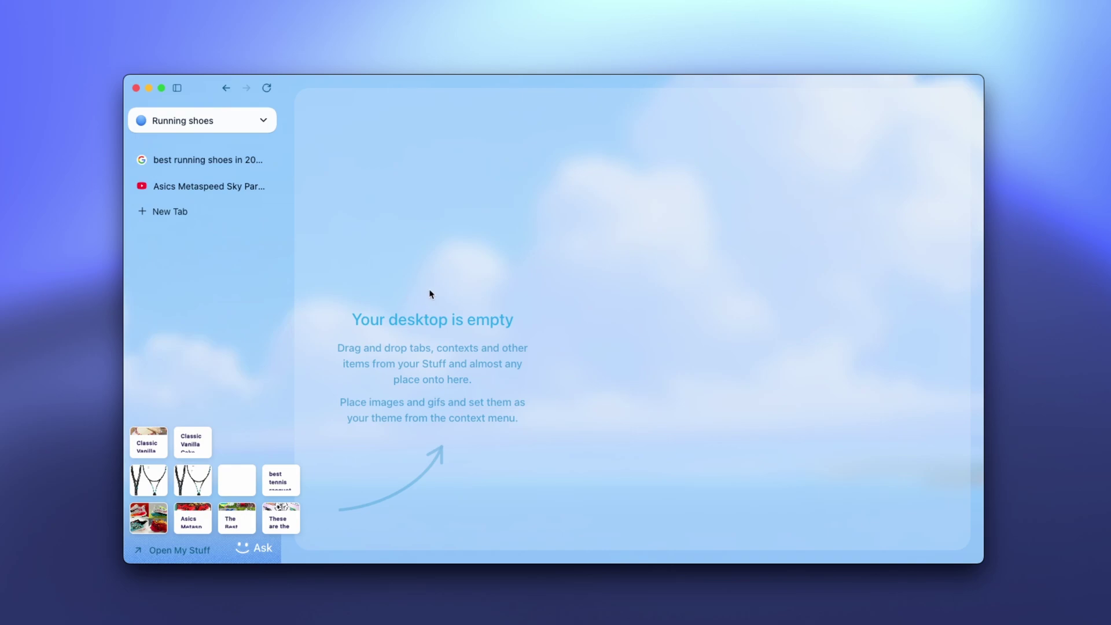
left_click(174, 550)
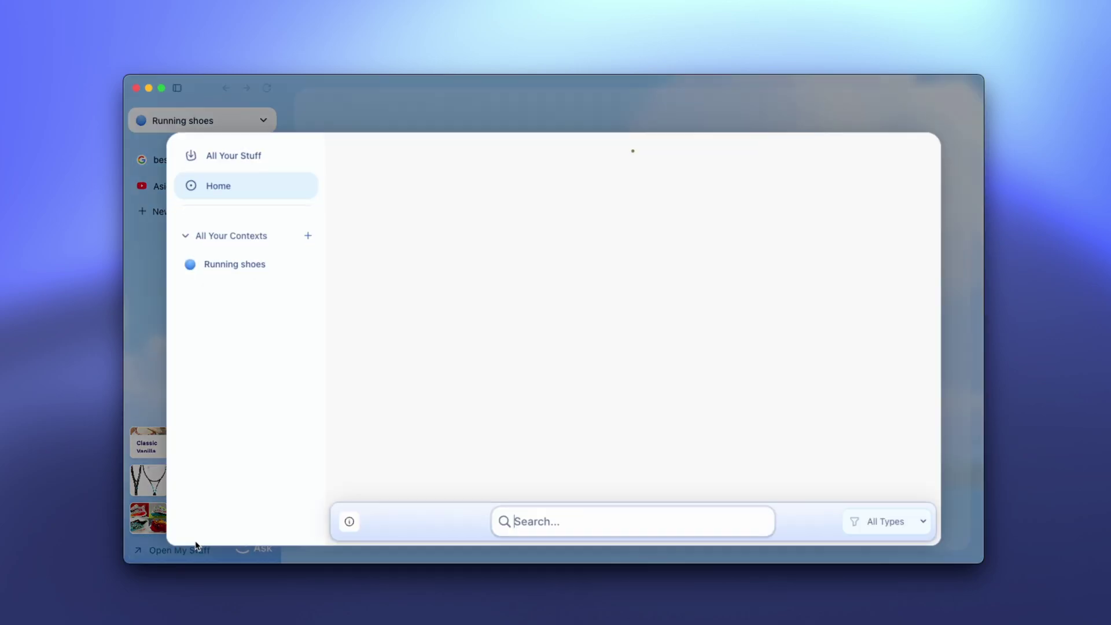
left_click(287, 272)
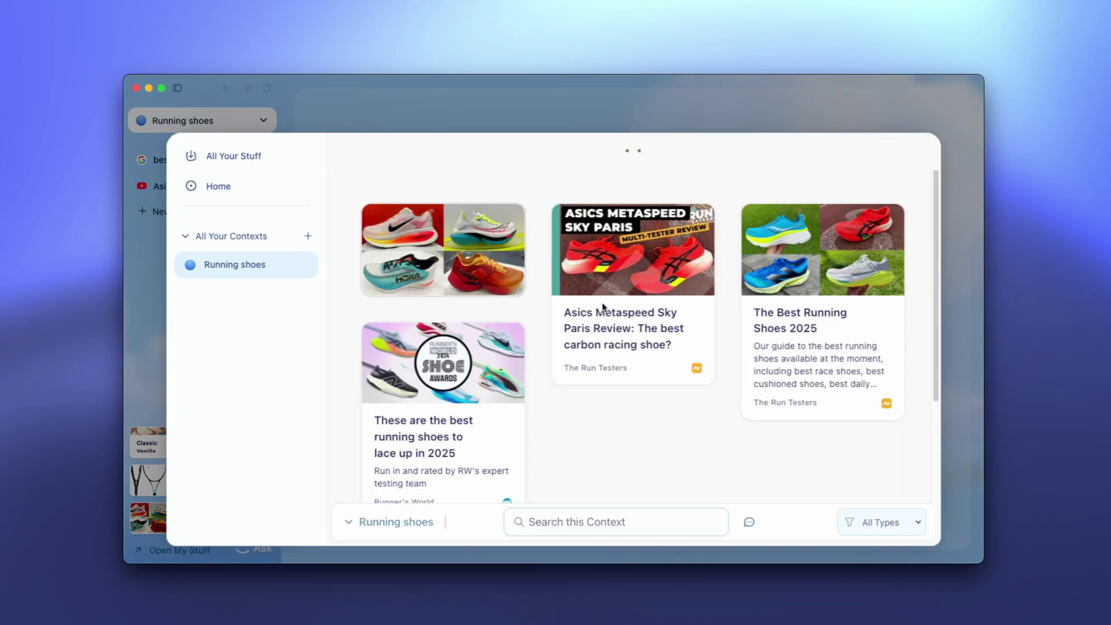
left_click_drag(888, 461, 393, 236)
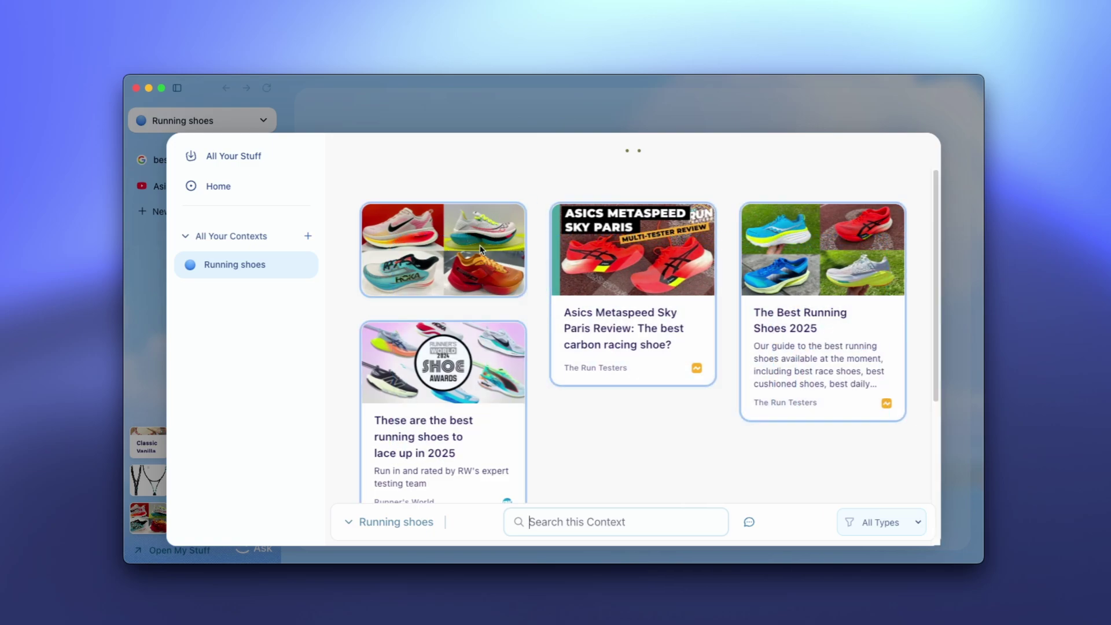
left_click_drag(484, 248, 375, 170)
- Add the Asics review beside the image and the Runner's World card below it
mouse_move(237, 492)
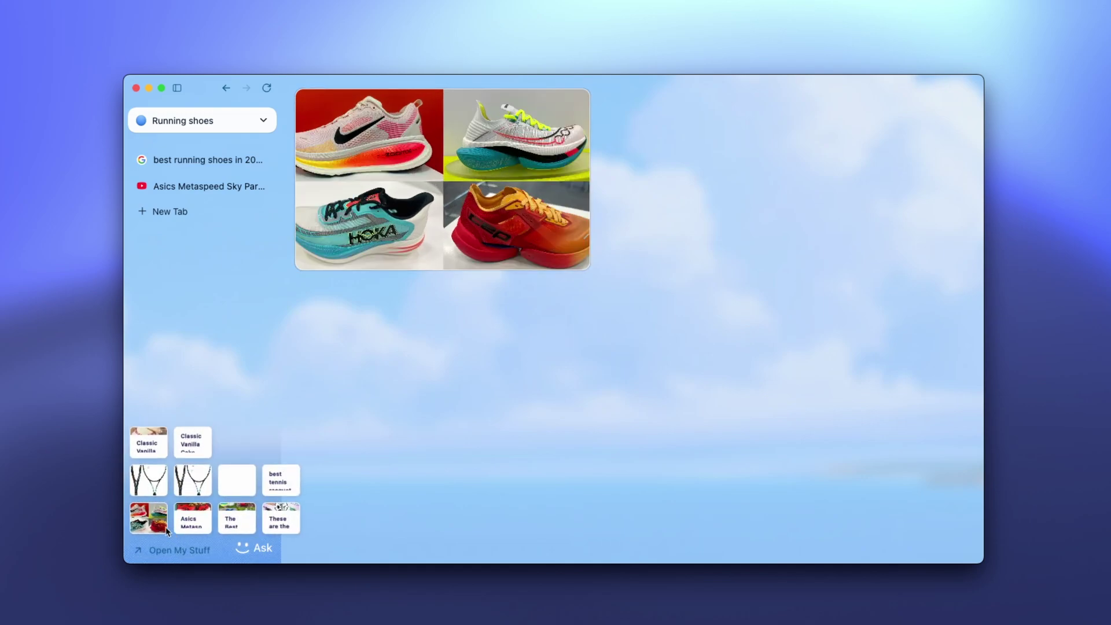
left_click(177, 548)
left_click_drag(695, 364, 685, 195)
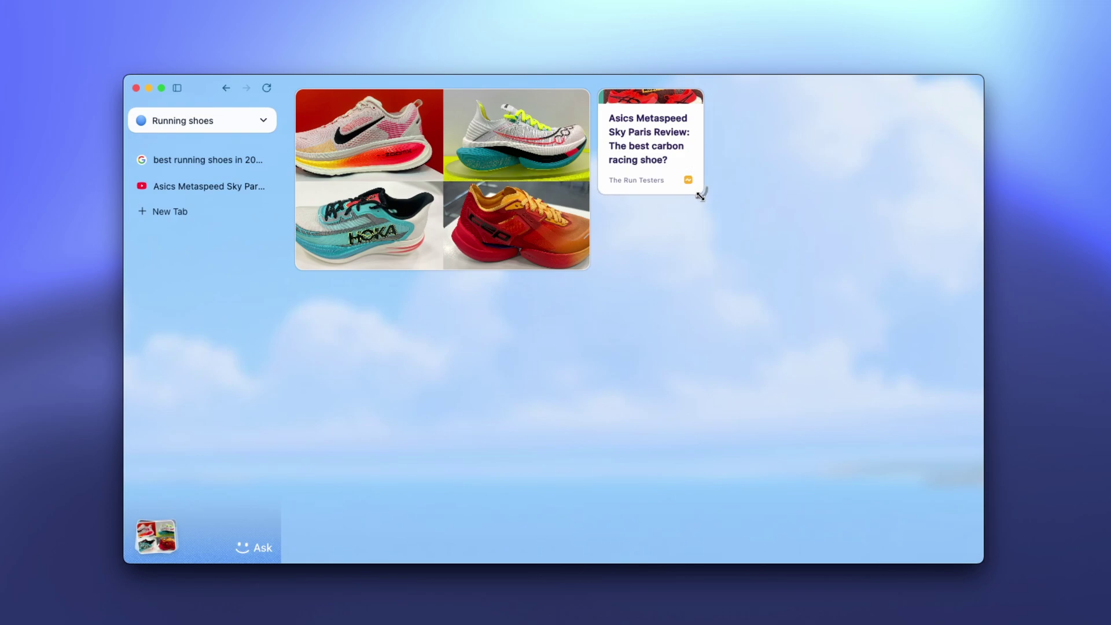
mouse_move(242, 533)
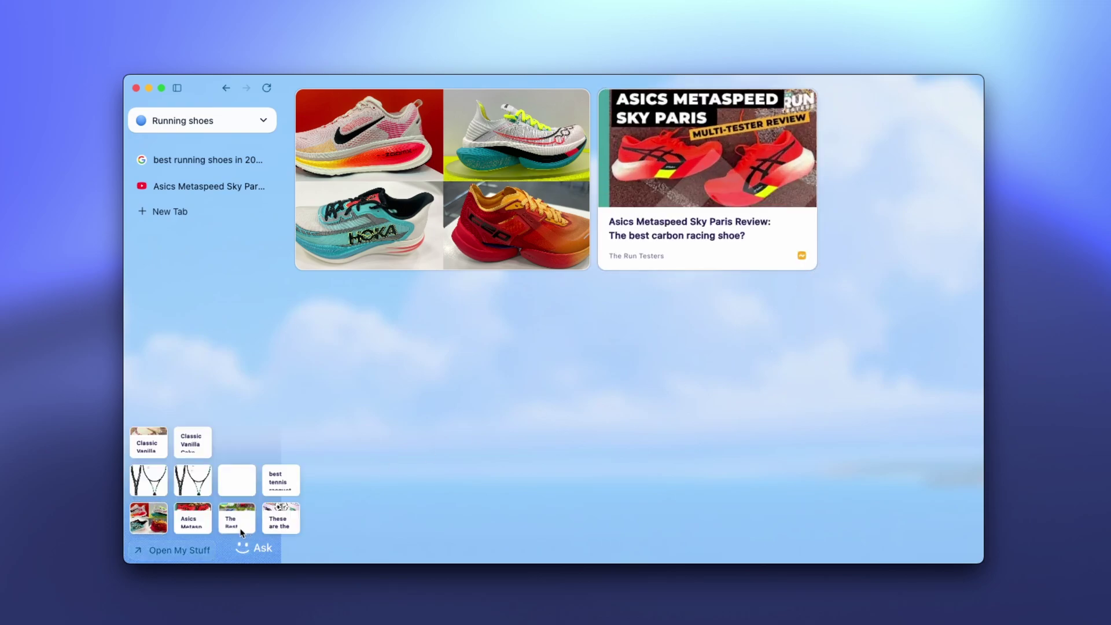
left_click(176, 550)
left_click_drag(484, 368, 434, 422)
left_click_drag(423, 338, 370, 375)
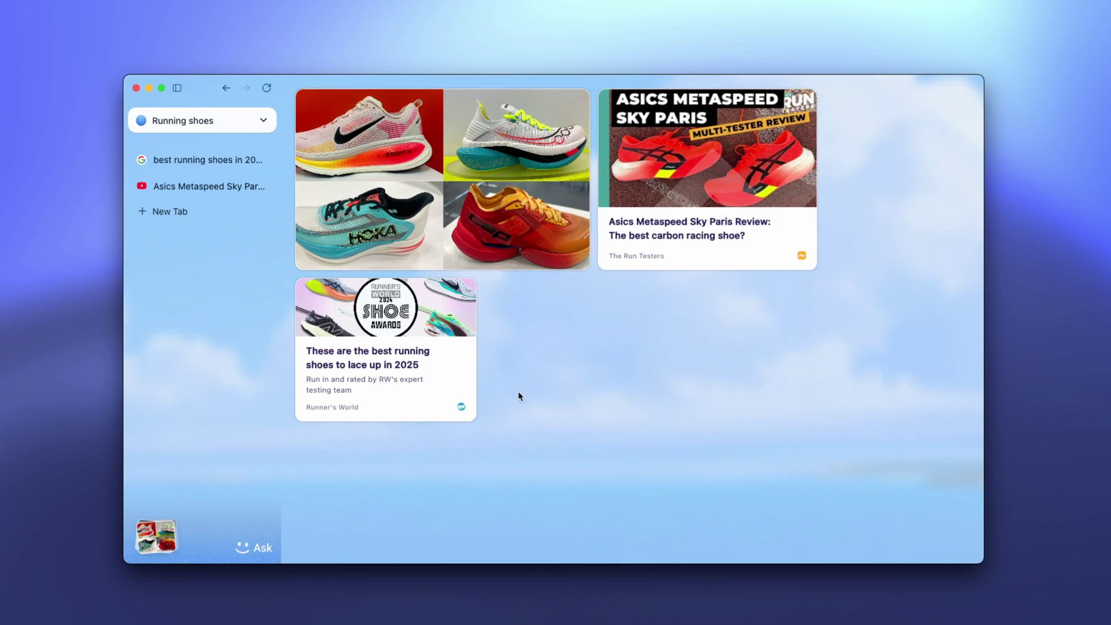
- Open the AI chat and keep GPT-4o as the answering model
left_click(257, 549)
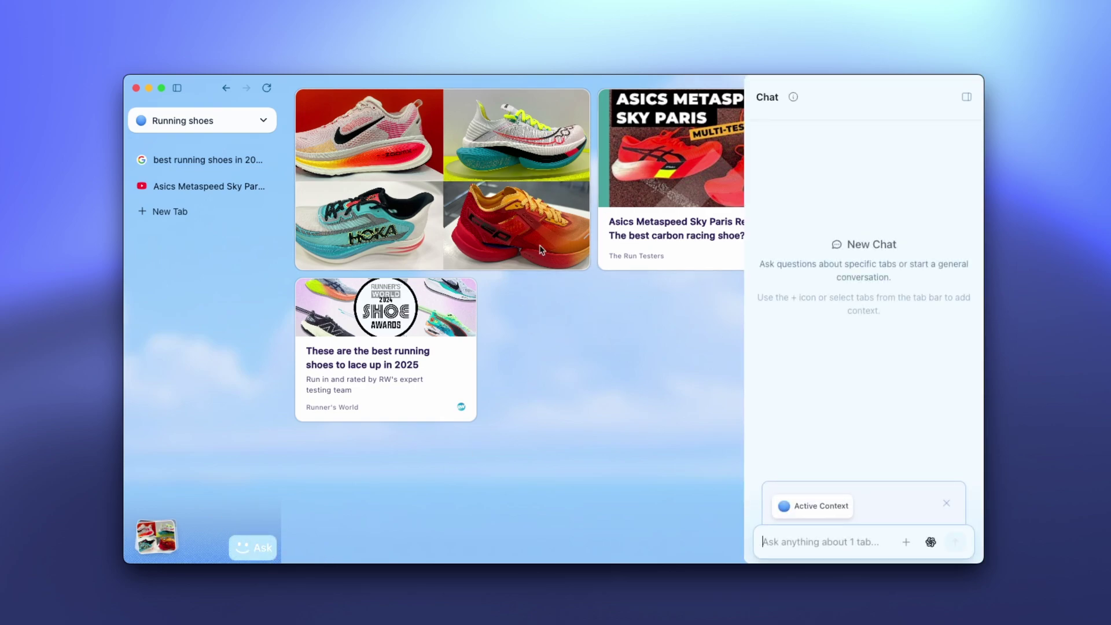
mouse_move(814, 513)
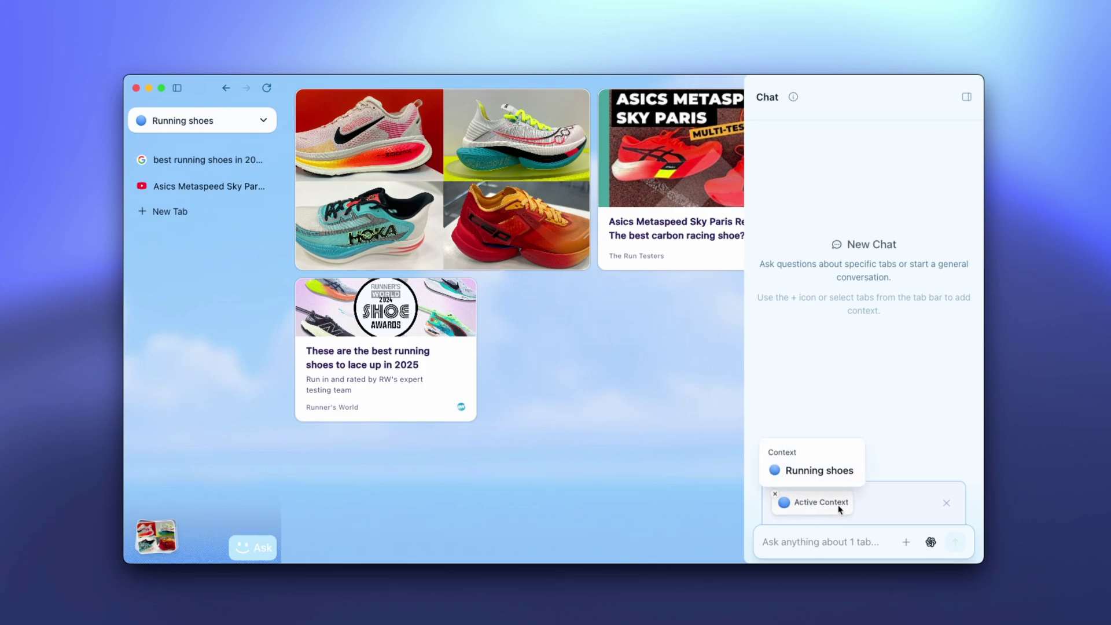
left_click(931, 543)
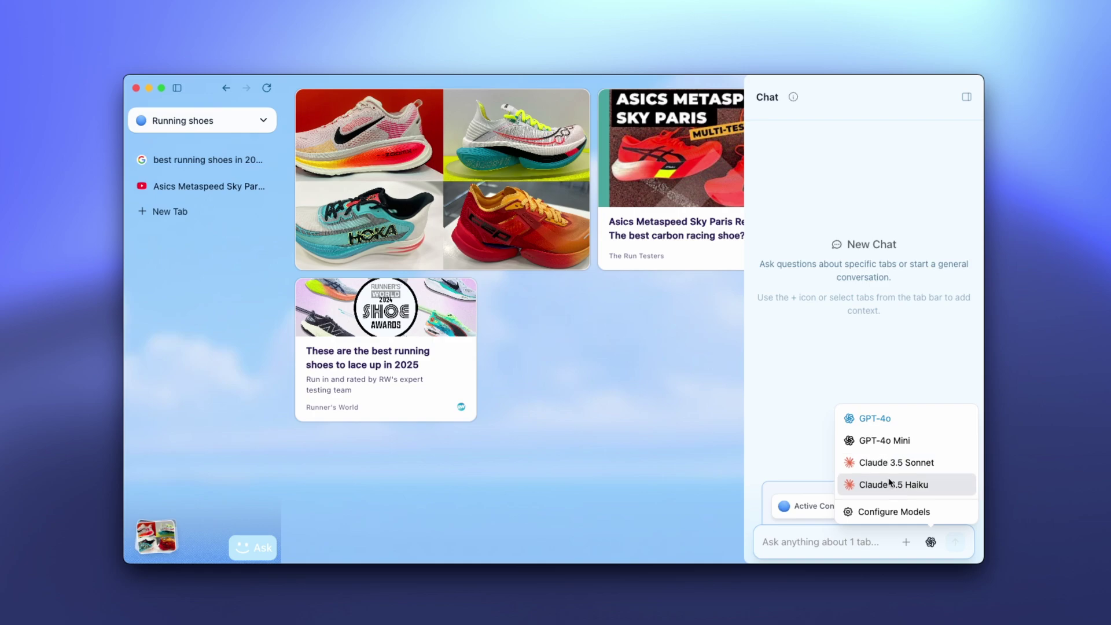
left_click(833, 502)
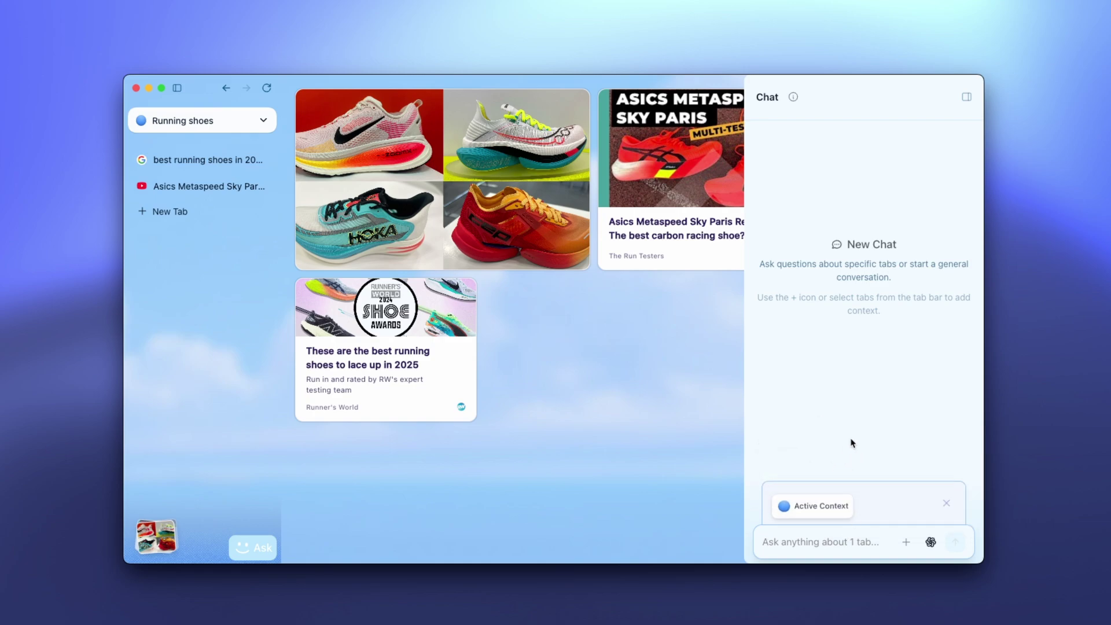
- Ask 'which are the best running shoes in 2025?' and highlight Asics Metaspeed Sky Paris at £220/$250
left_click(793, 543)
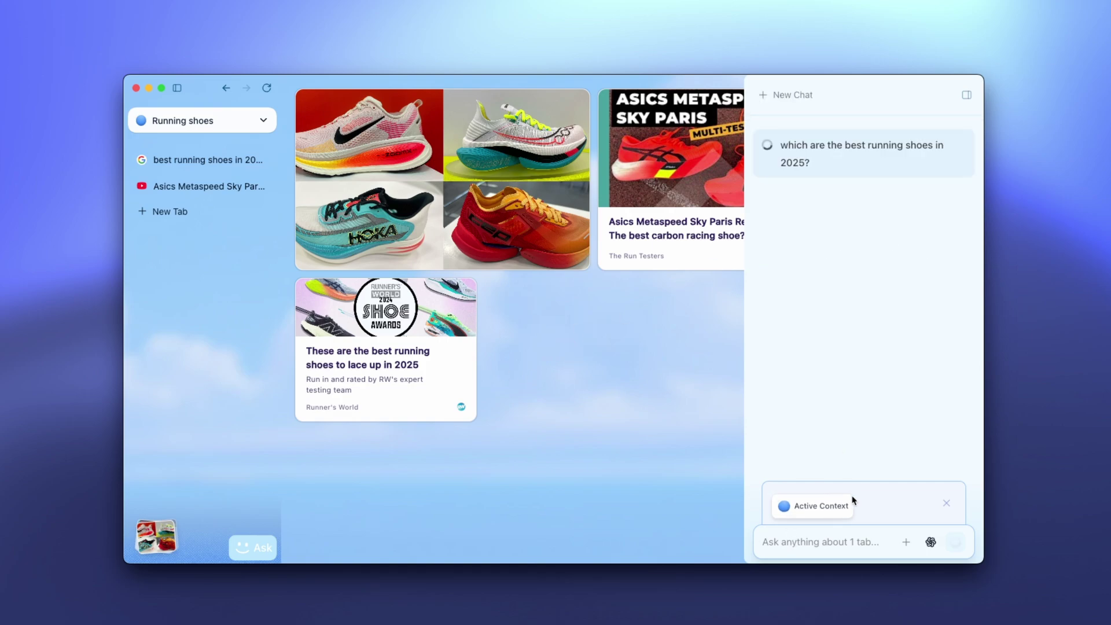
mouse_move(820, 504)
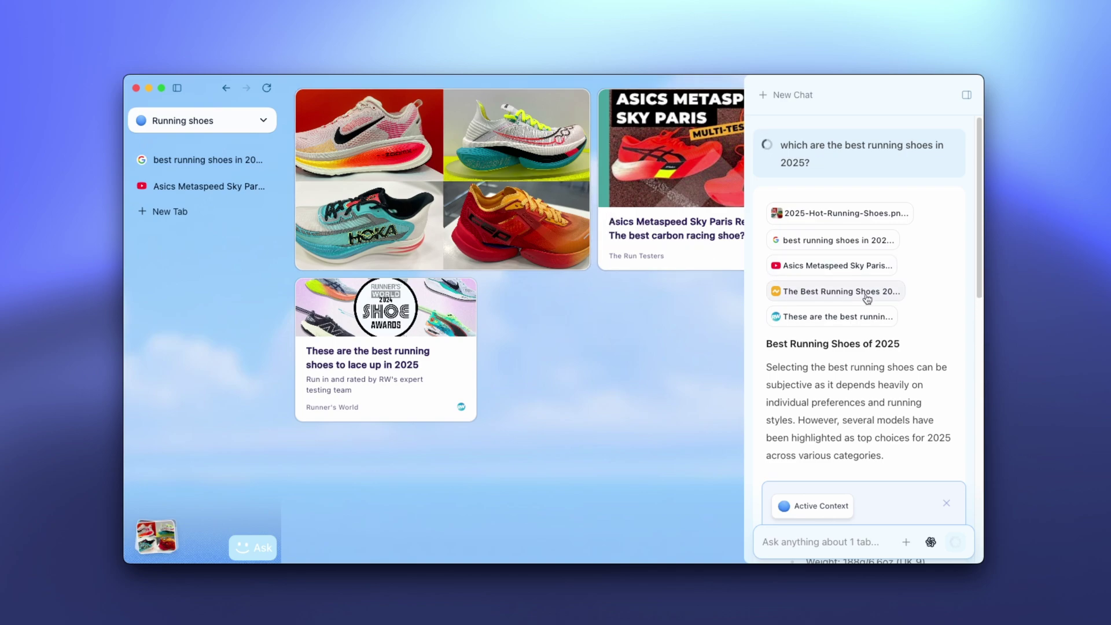
scroll(867, 298, "down", 5)
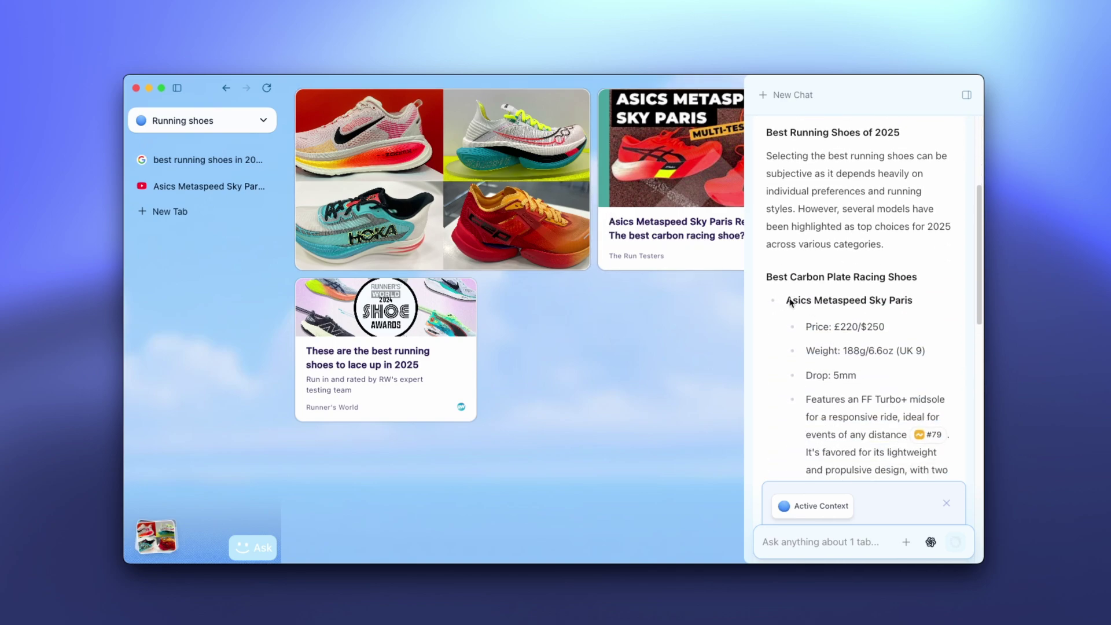
scroll(801, 307, "down", 2)
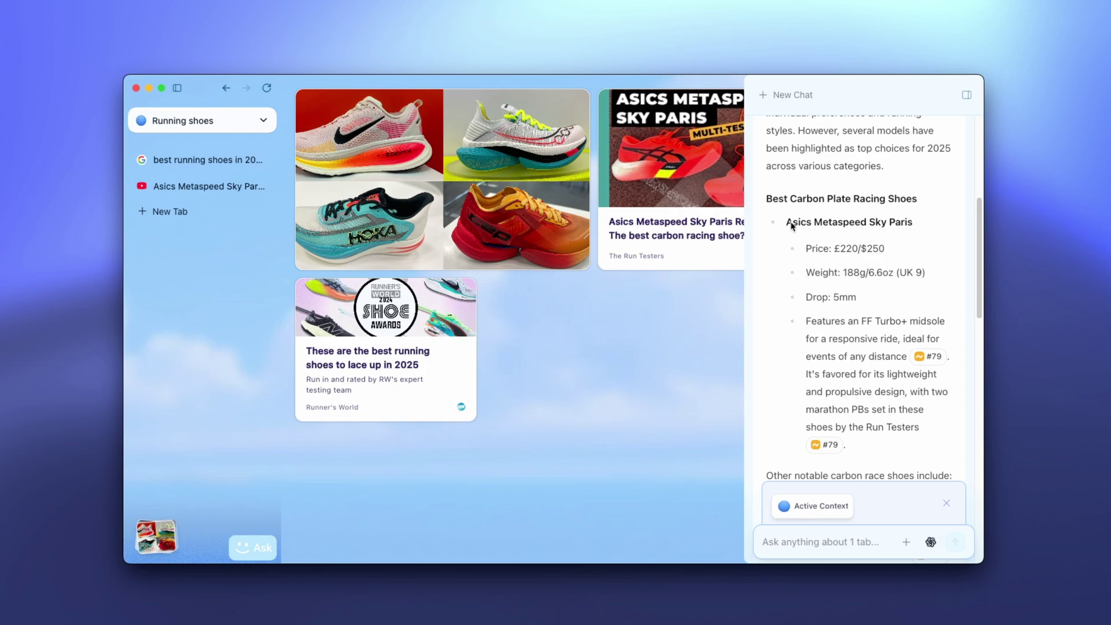
left_click_drag(792, 226, 921, 228)
left_click(921, 228)
left_click_drag(807, 249, 904, 250)
left_click_drag(806, 274, 938, 276)
left_click_drag(858, 298, 809, 298)
scroll(823, 351, "down", 5)
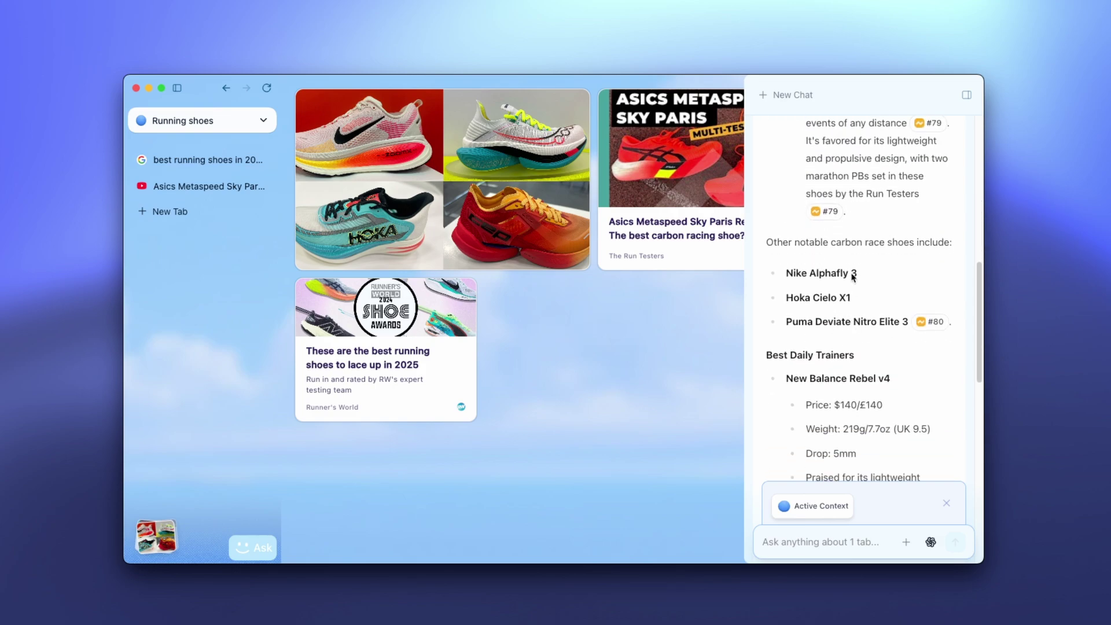
scroll(835, 267, "up", 5)
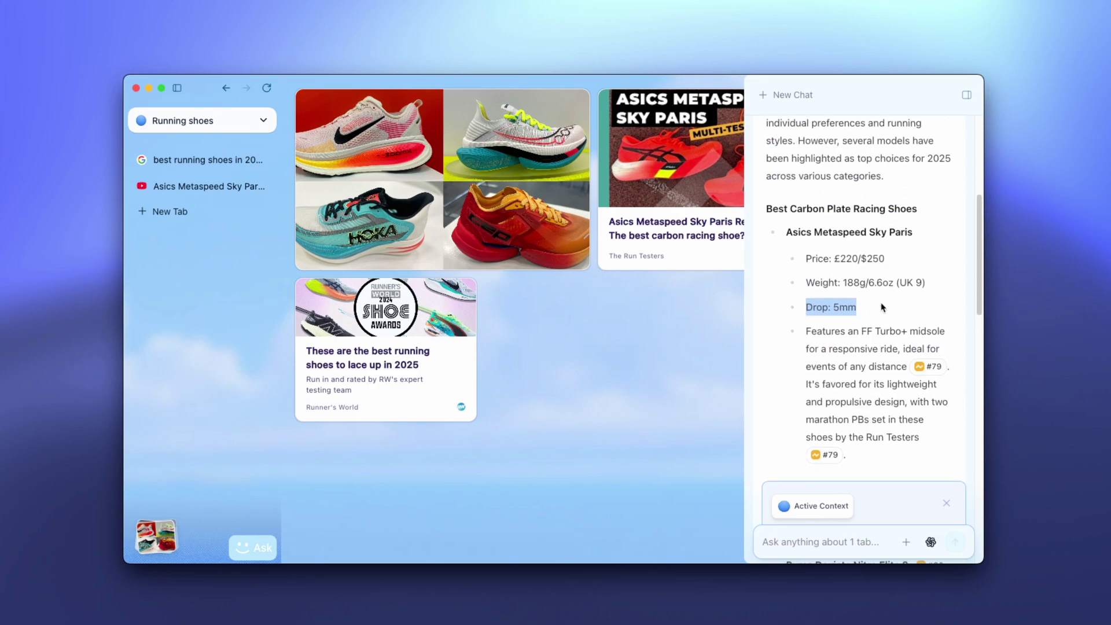
- Paste and send the beginner-shoe question, then review the answer, highlighting Nike Pegasus 41's £130/$140 price
left_click(779, 510)
type("which shoe do you recommend for people who would like to start running?")
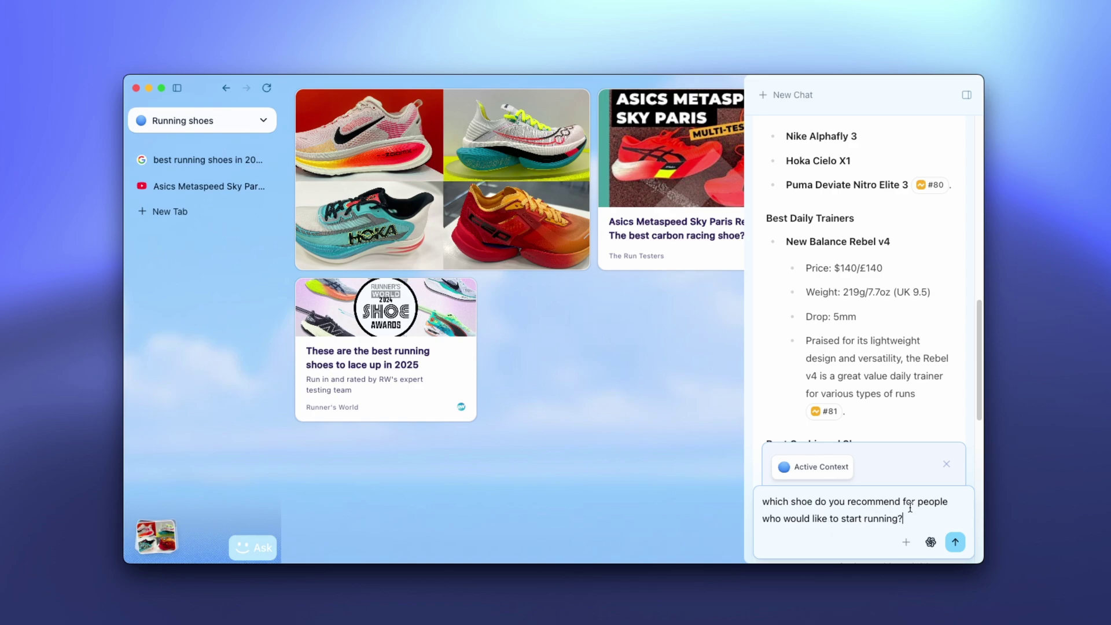
key("Return")
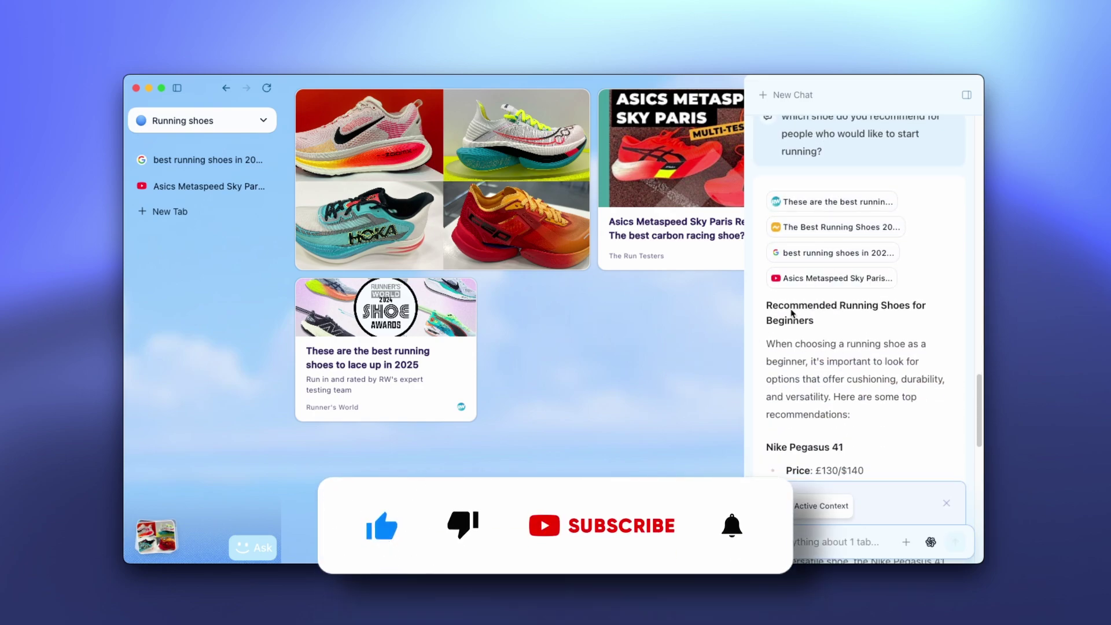
scroll(847, 318, "down", 2)
left_click_drag(767, 366, 845, 370)
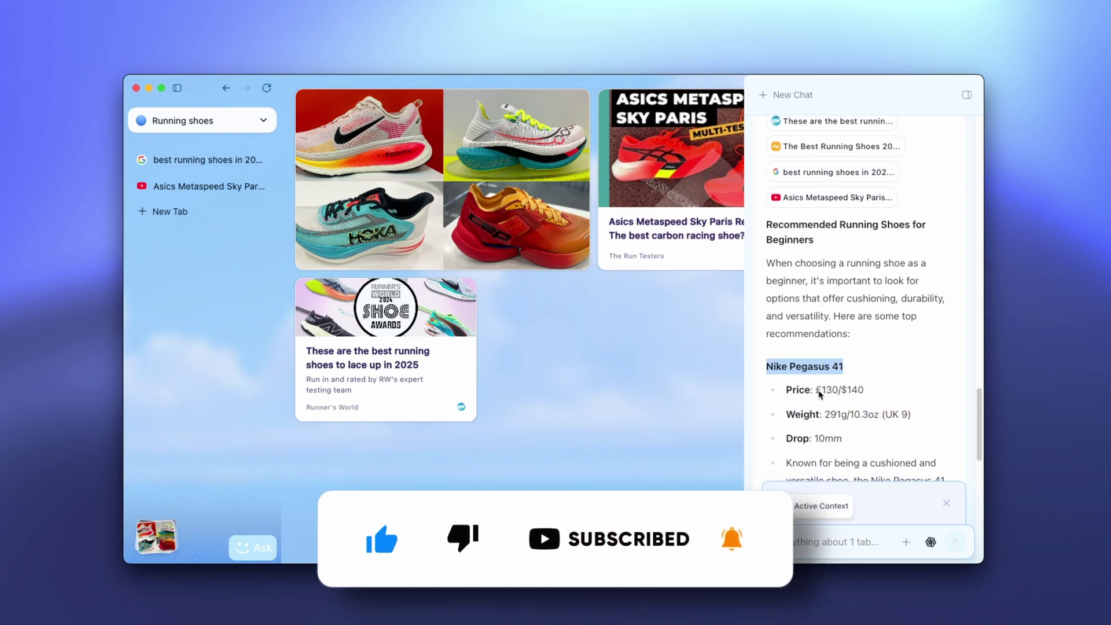
left_click(817, 392)
left_click_drag(816, 394, 866, 395)
scroll(877, 377, "up", 2)
scroll(874, 390, "down", 10)
scroll(892, 381, "up", 10)
scroll(888, 371, "down", 5)
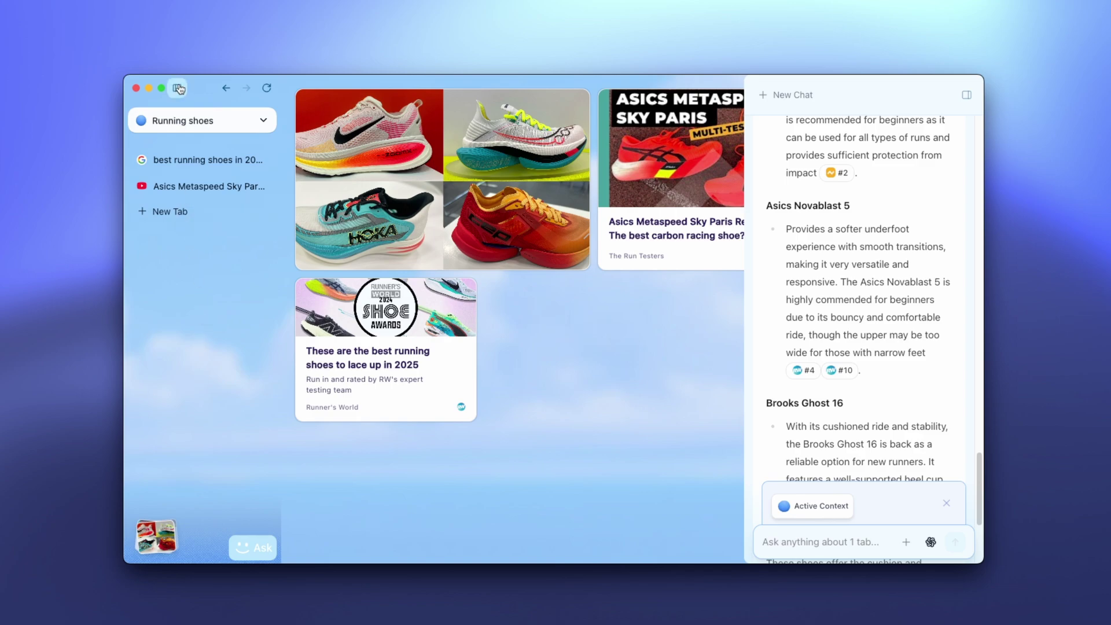
- Hide the tab sidebar with Cmd+S, then dock it back in place
key("super+s")
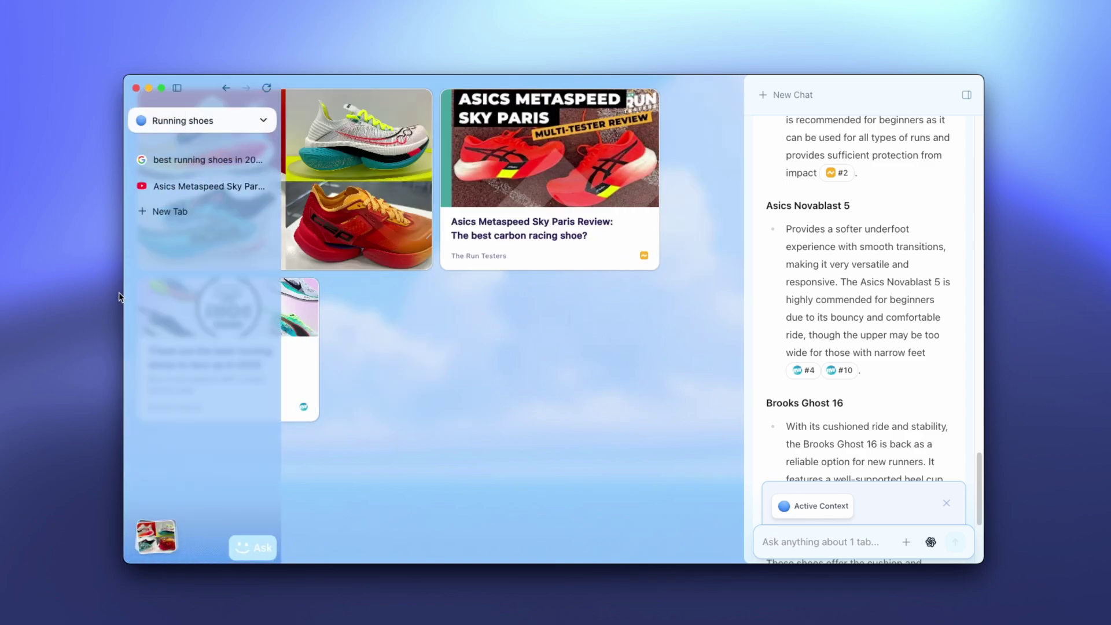
left_click(177, 90)
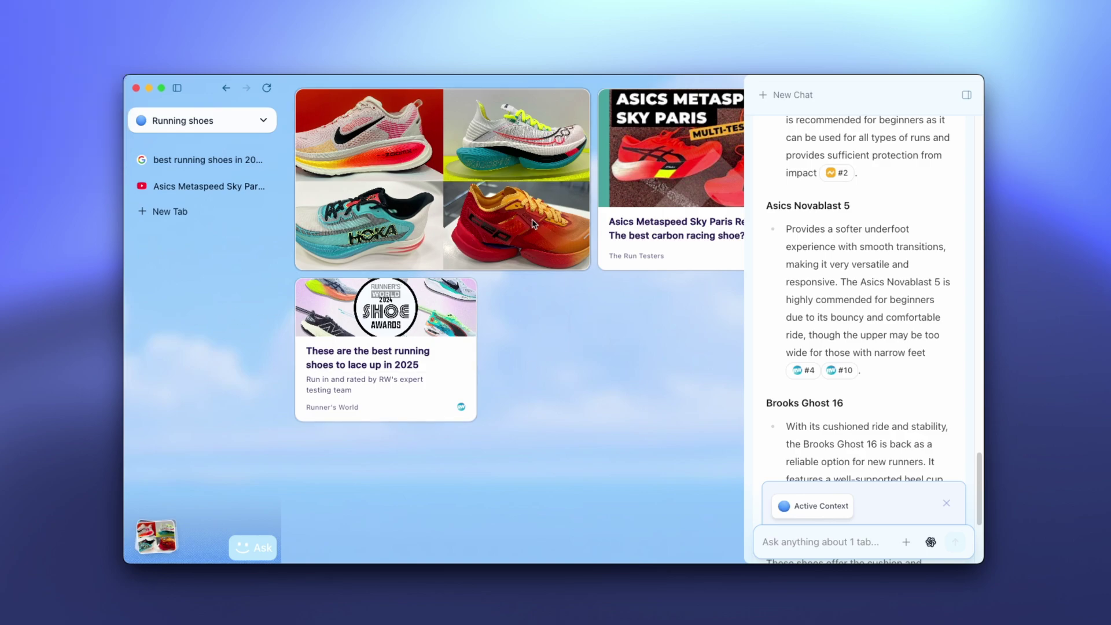
key("super+comma")
left_click(521, 118)
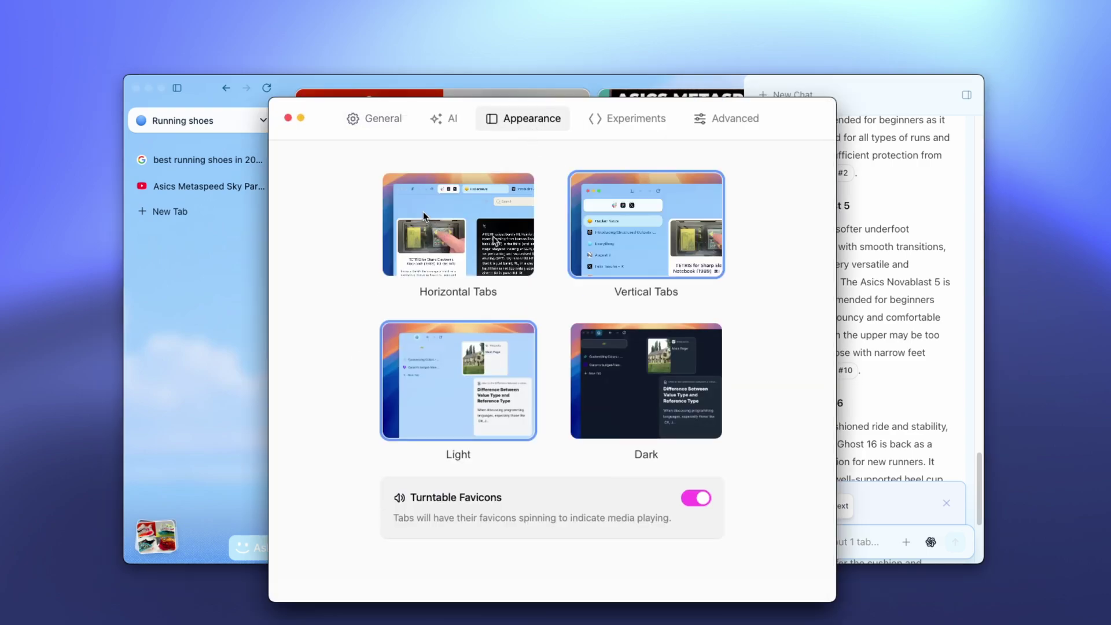
left_click(422, 210)
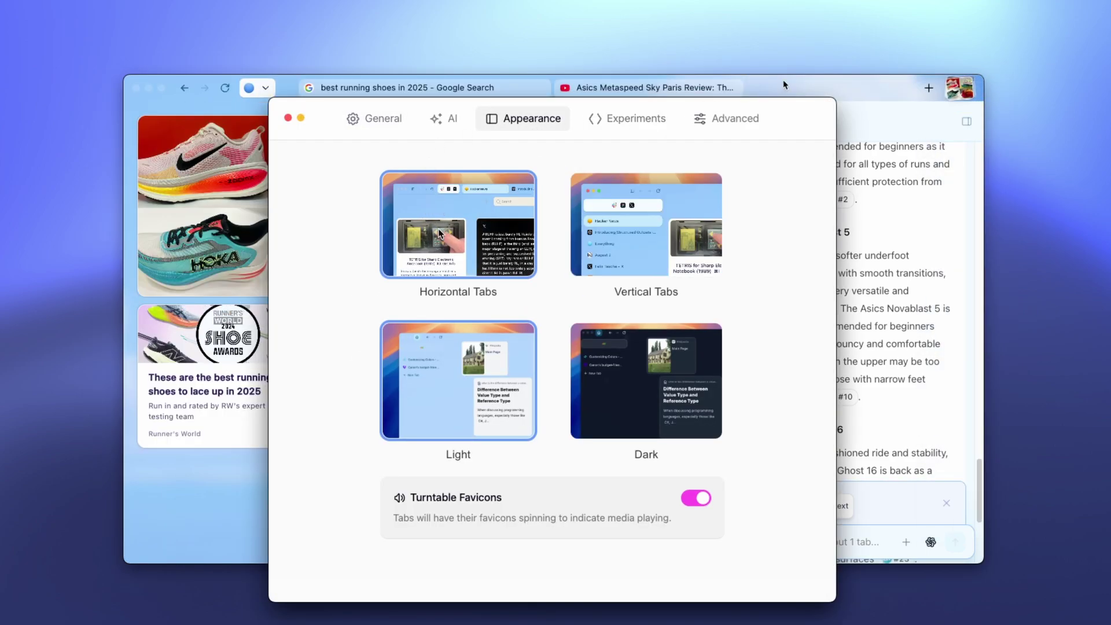
left_click(786, 86)
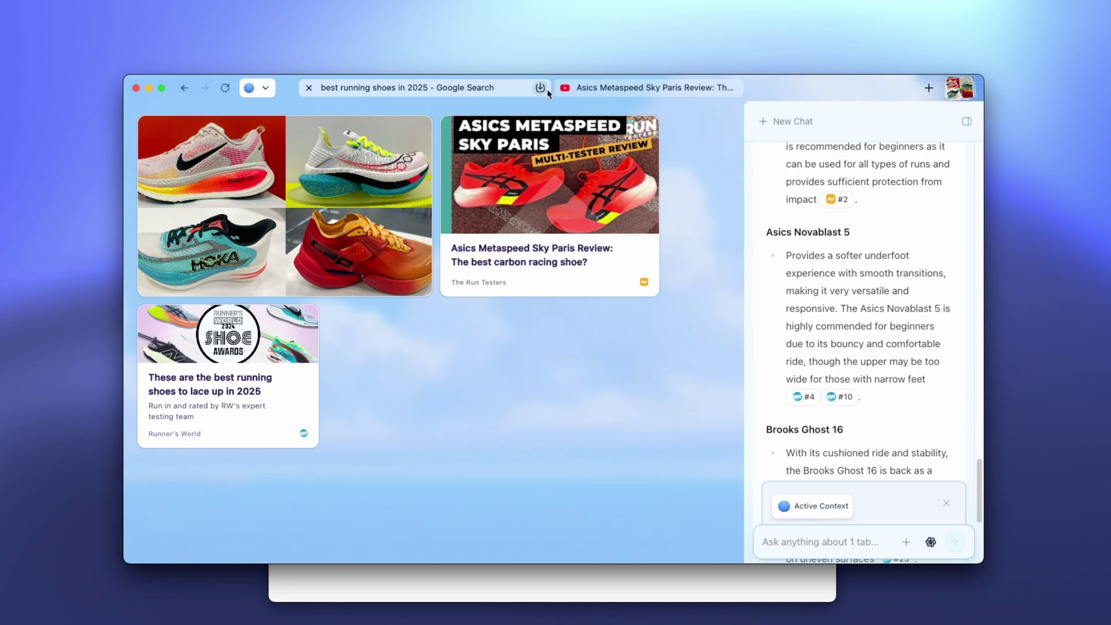
key("super+comma")
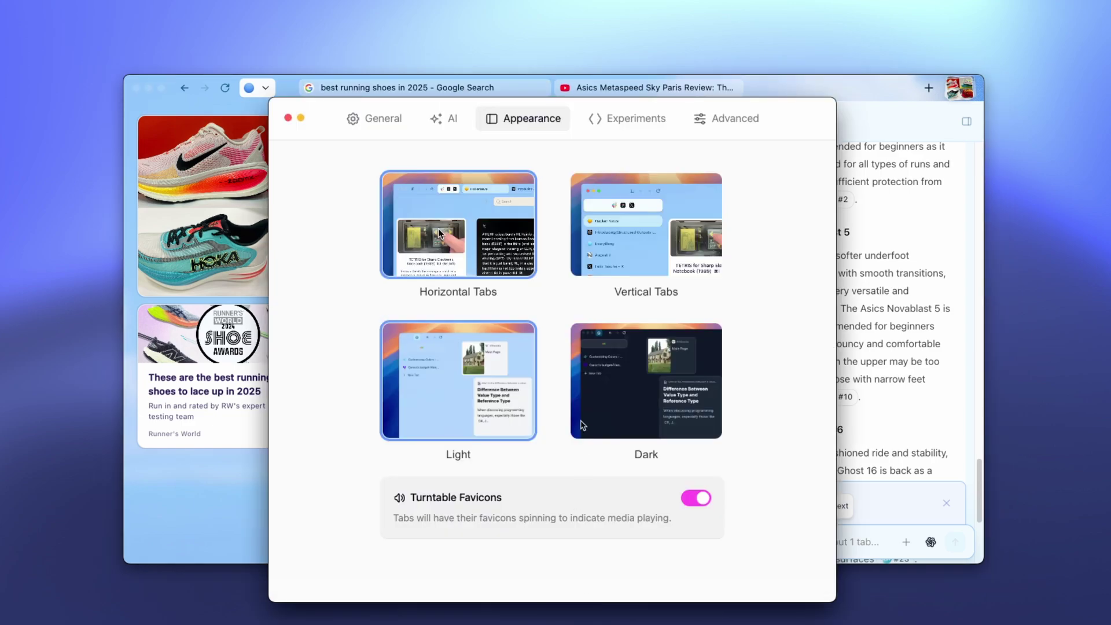
left_click(636, 228)
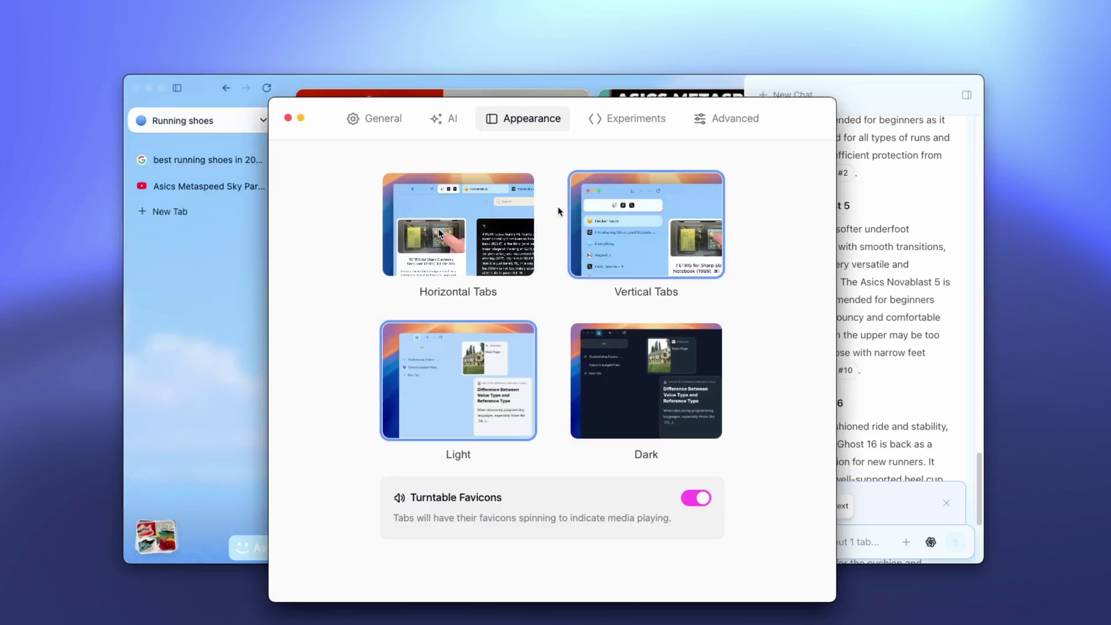
left_click(622, 371)
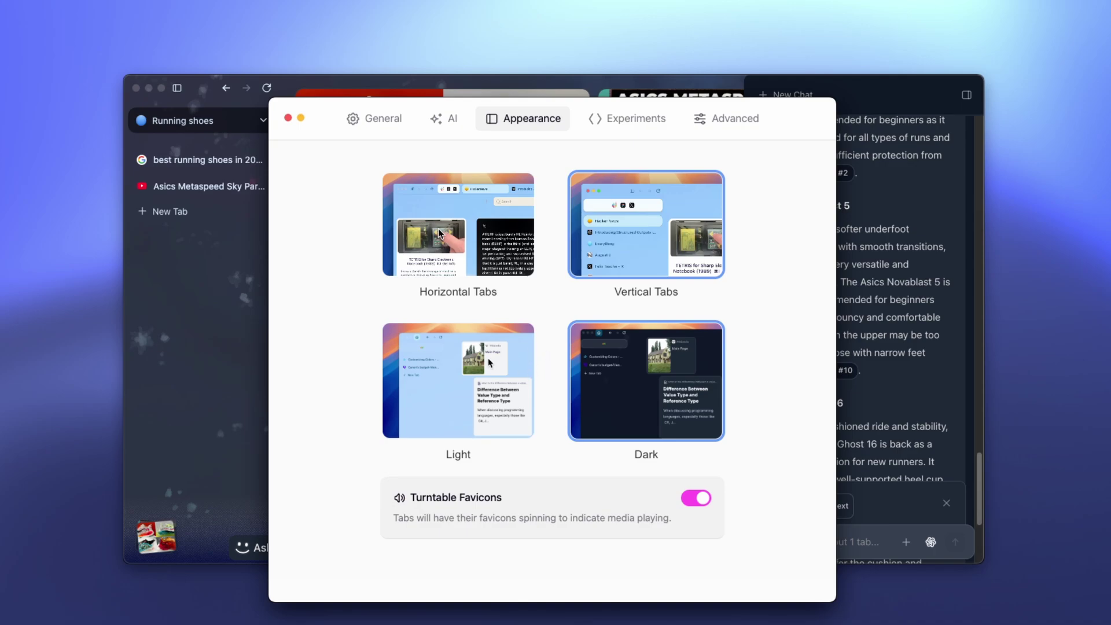
left_click(497, 382)
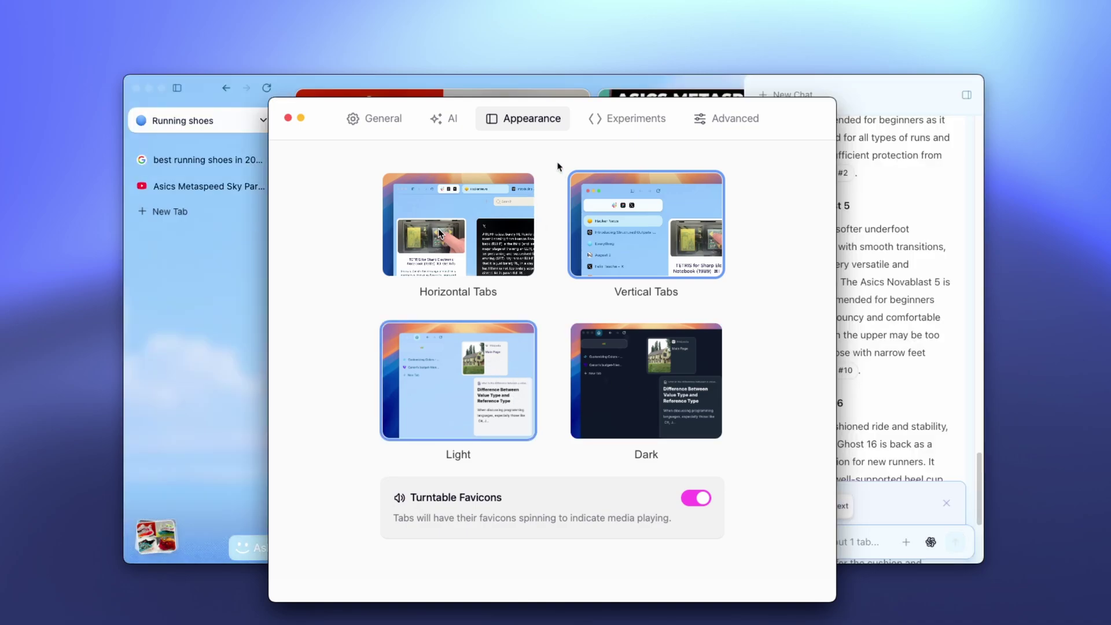
- Review the General settings, which list version 0.1.8 and Google as the default search engine
left_click(374, 120)
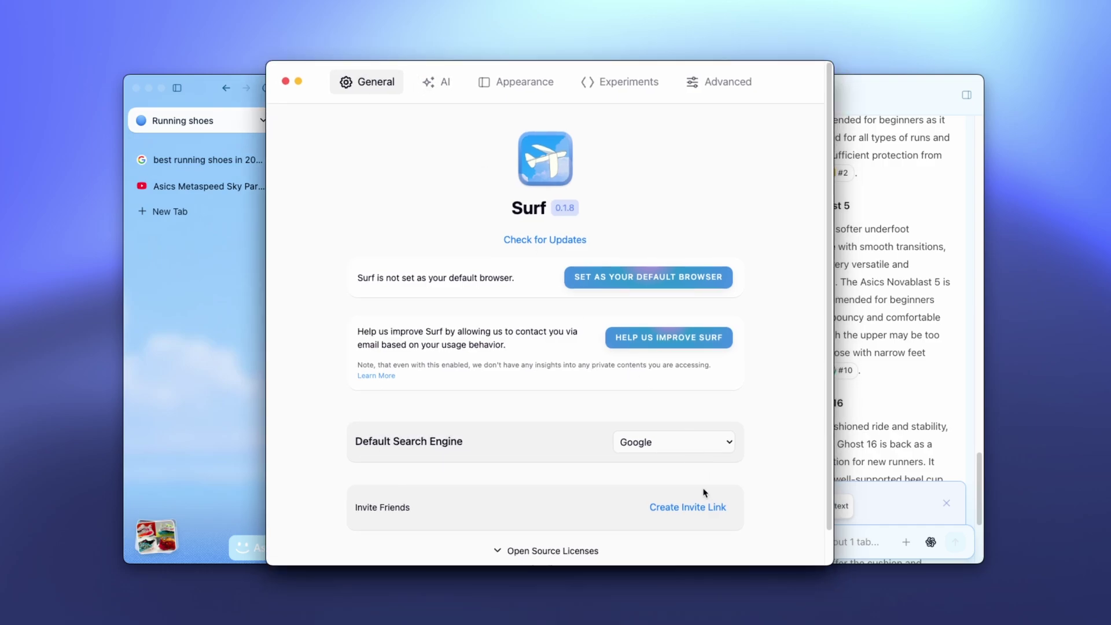
scroll(658, 494, "down", 2)
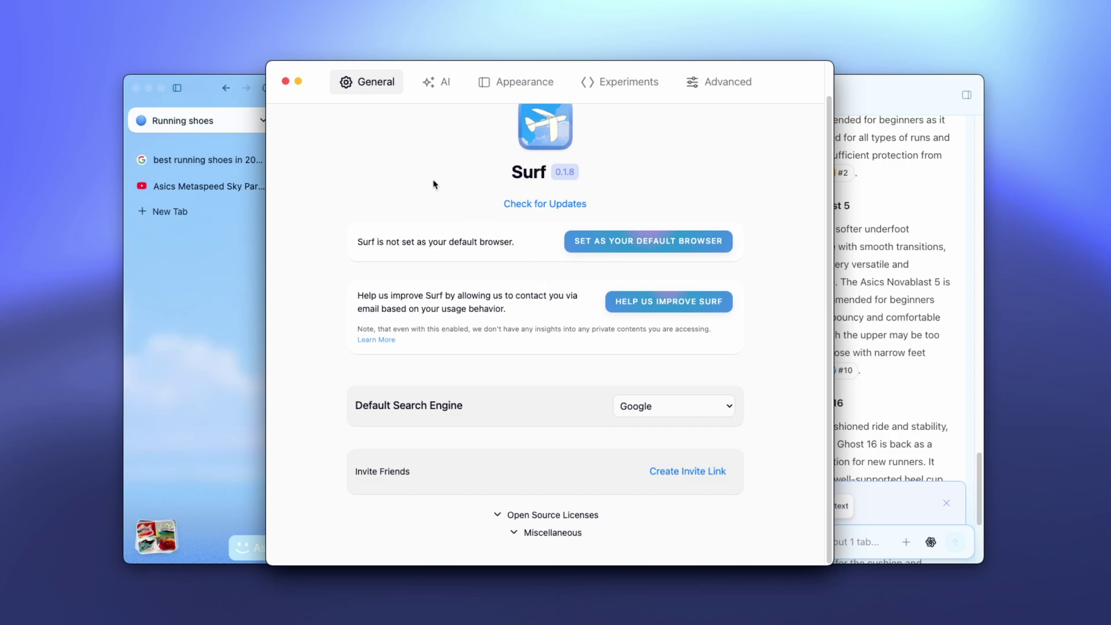
- In the AI settings, keep Open AI as the AI provider and look over AI Quotas
left_click(441, 81)
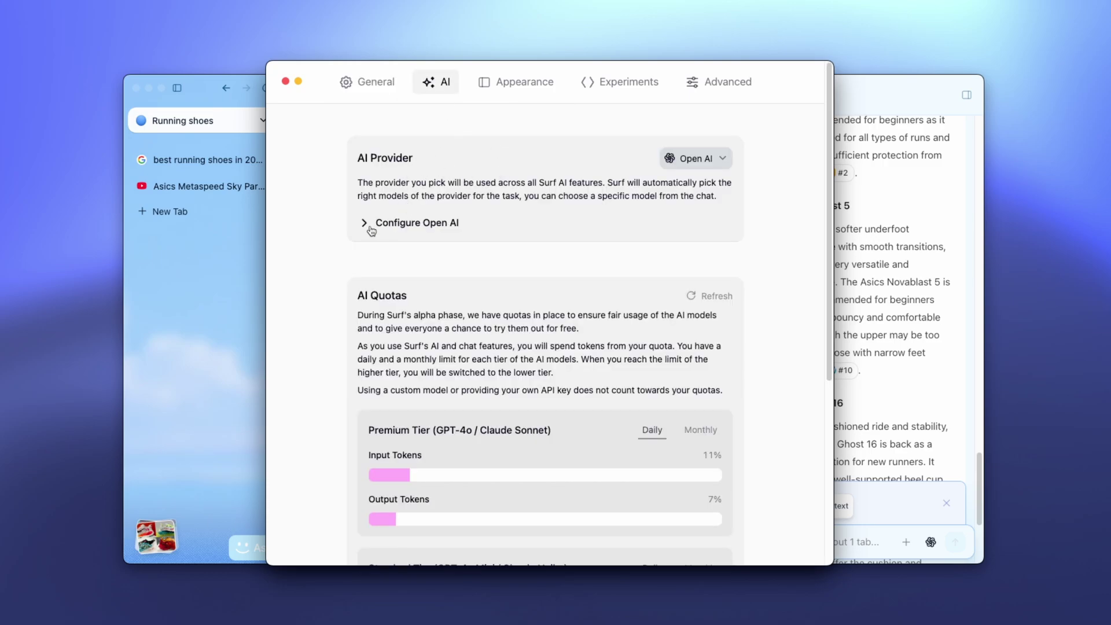
left_click(703, 166)
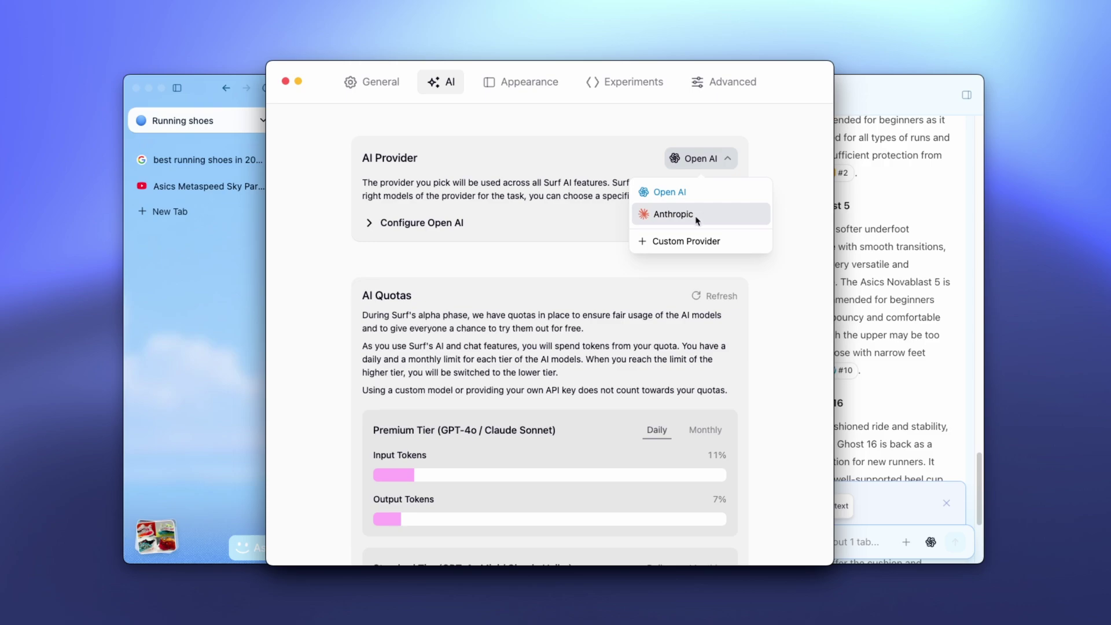
left_click(567, 255)
scroll(400, 253, "down", 4)
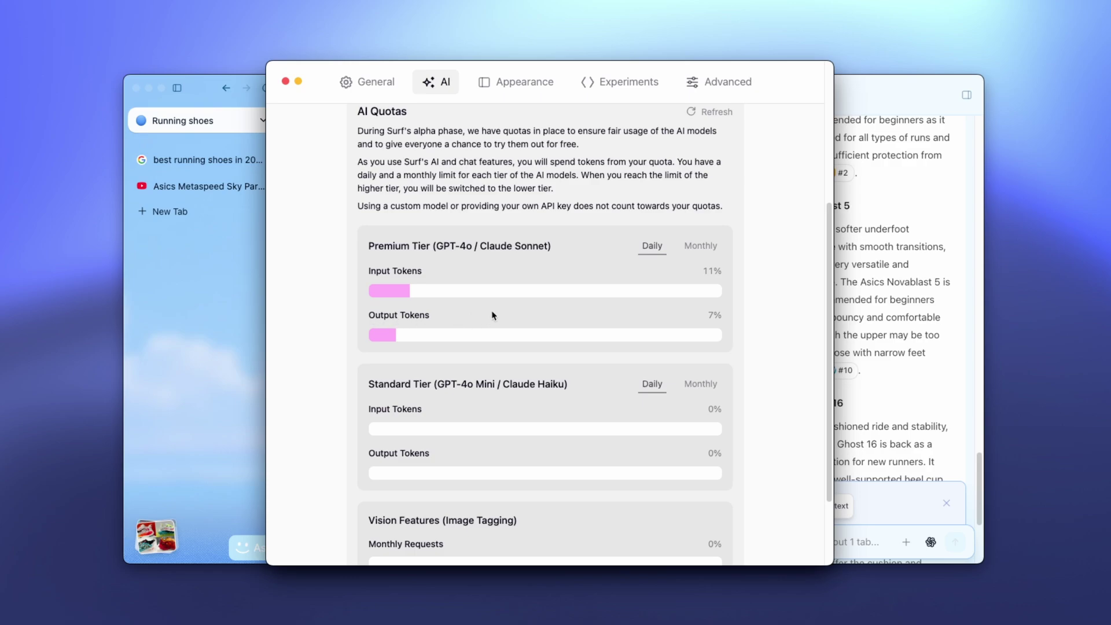
scroll(506, 310, "down", 2)
scroll(507, 310, "up", 5)
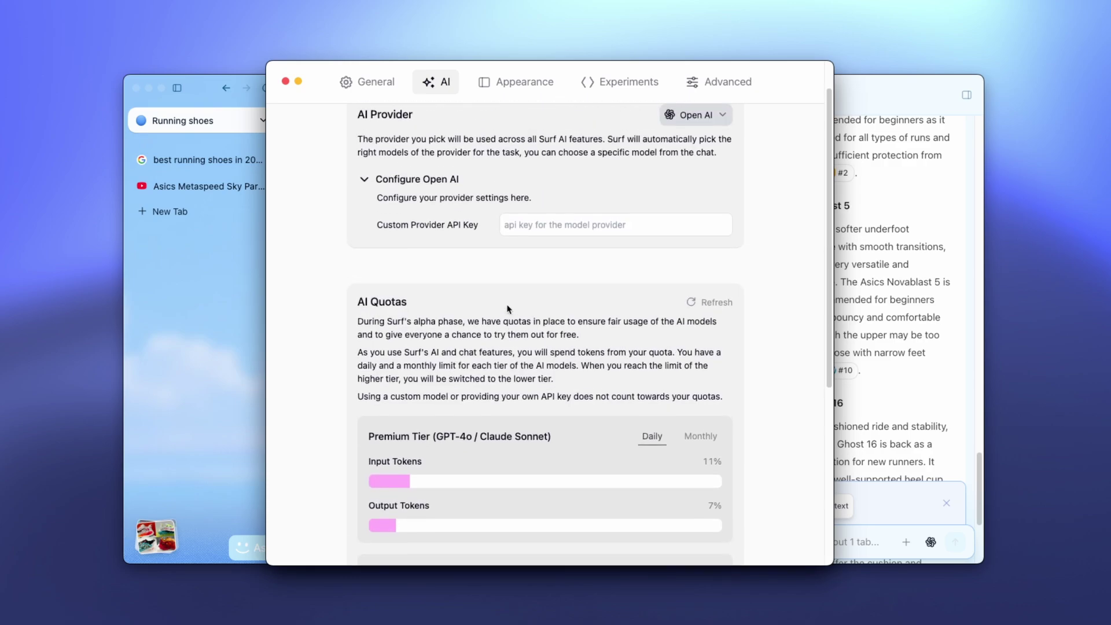
- Turn on Automatic Picture-in-Picture in the Experiments settings
left_click(521, 81)
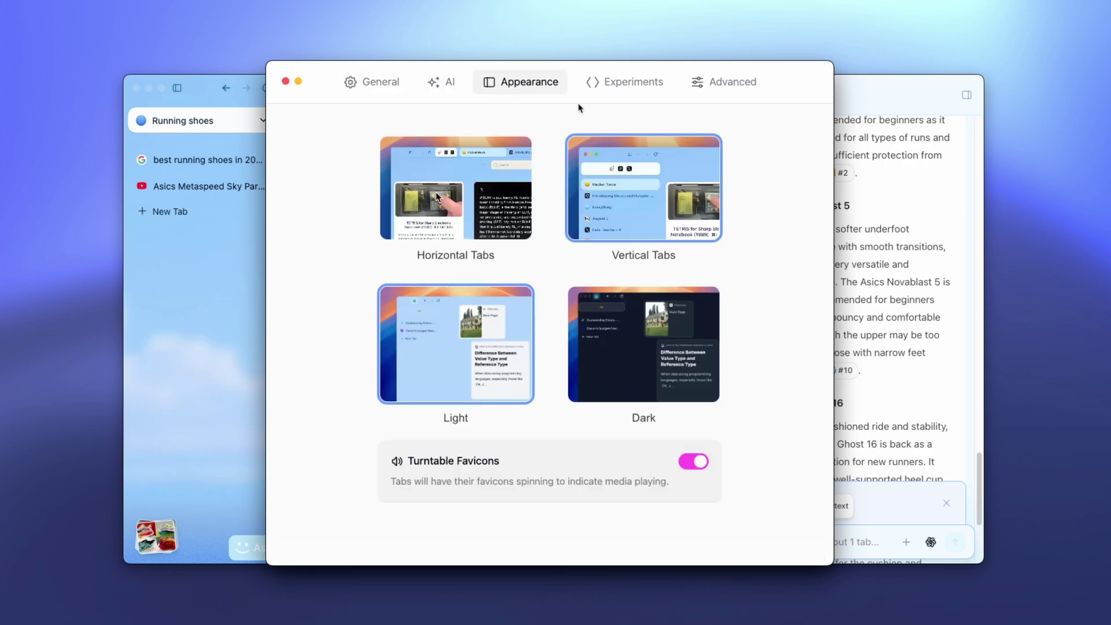
left_click(620, 87)
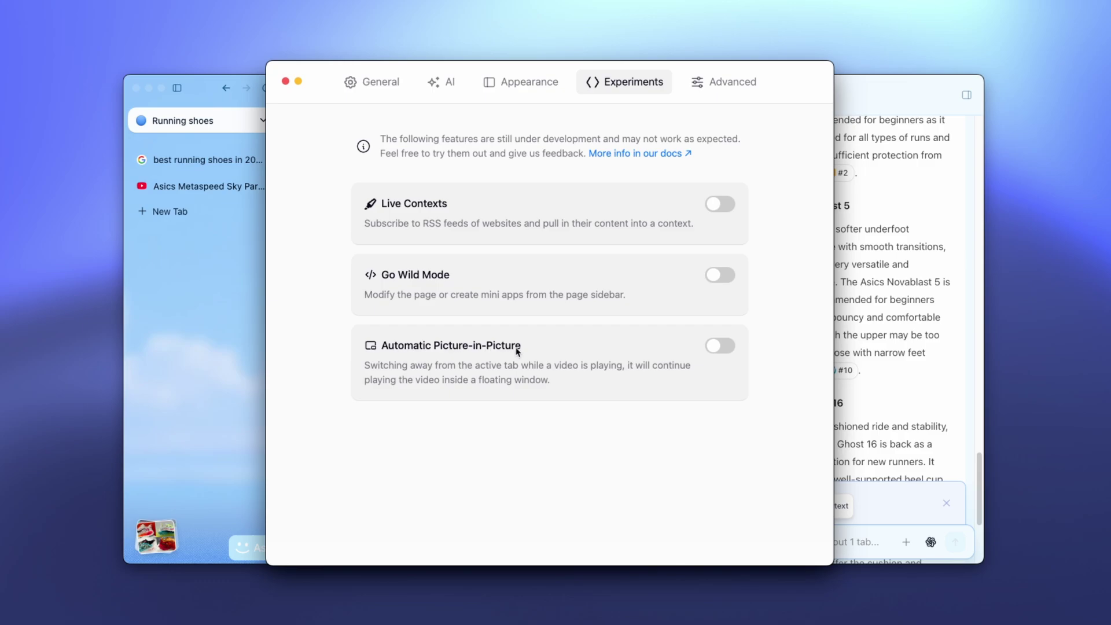
left_click(720, 345)
- Look through the Advanced settings toggles down to Inline Page Menu Prompts
left_click(724, 82)
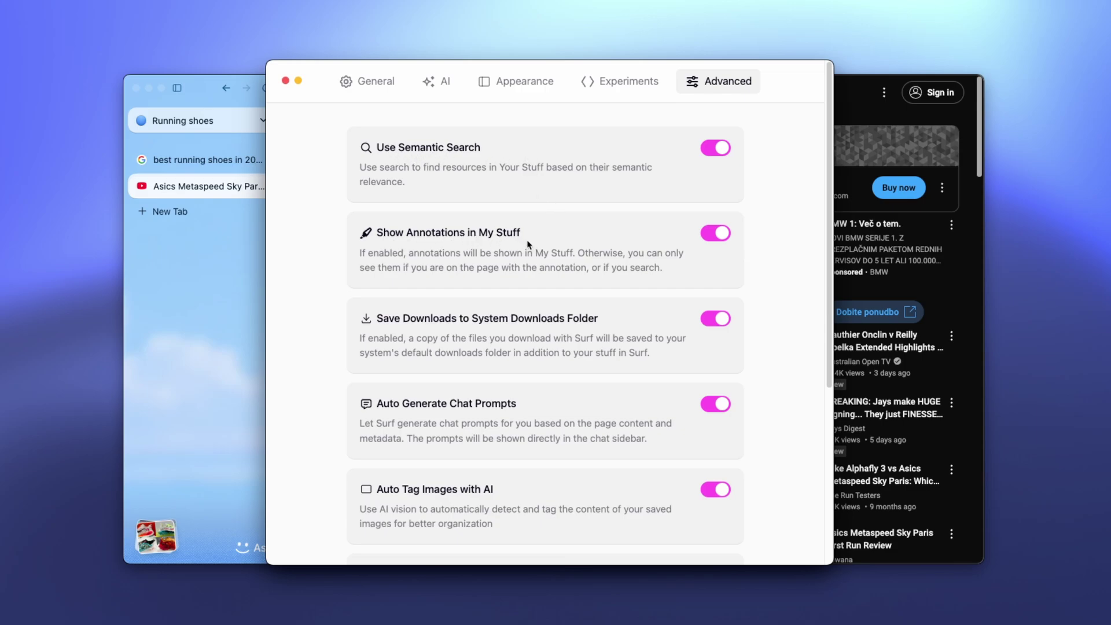
scroll(492, 246, "down", 3)
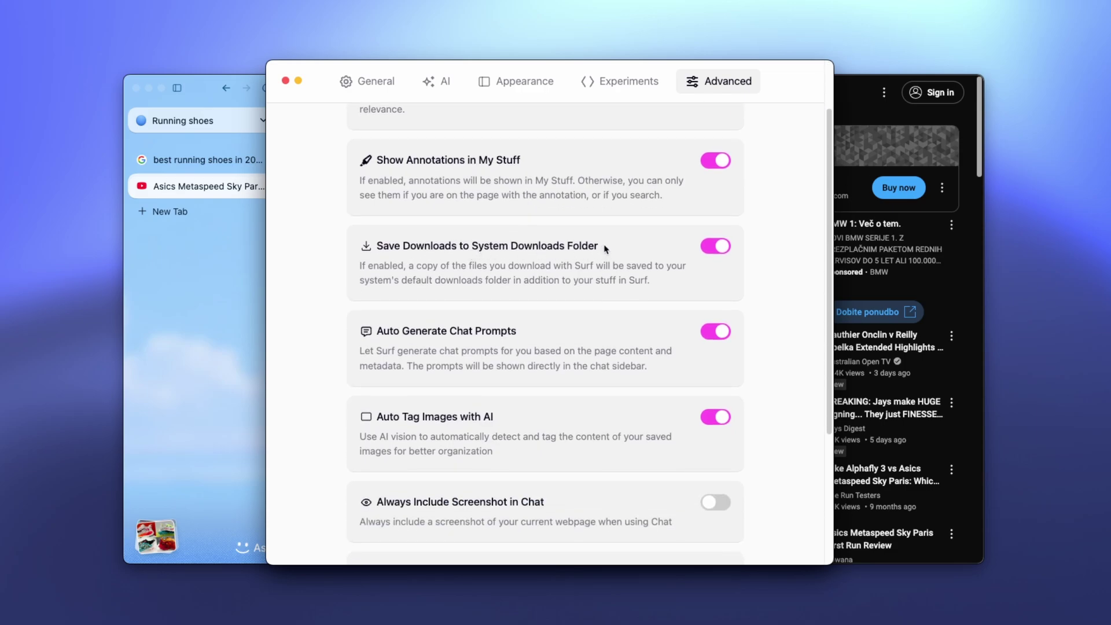
scroll(605, 249, "down", 5)
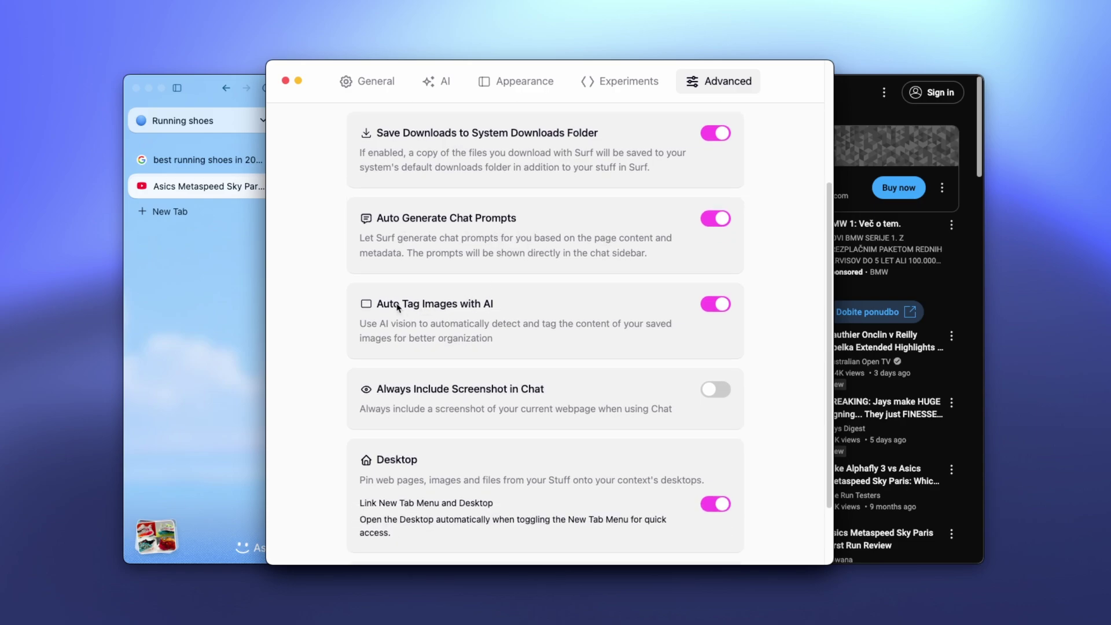
scroll(544, 305, "down", 3)
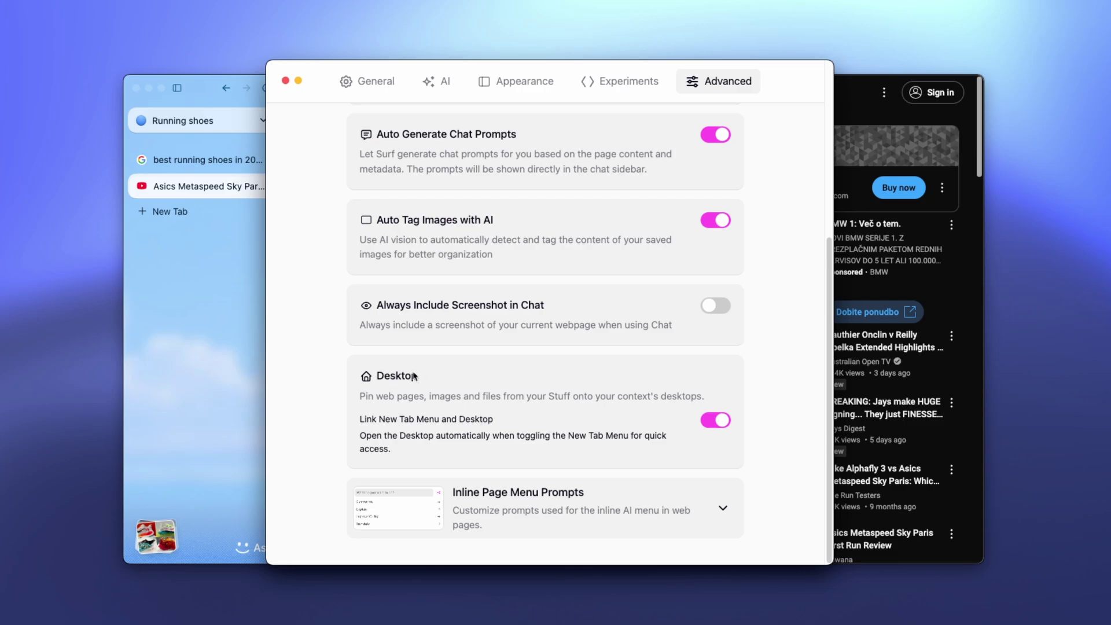
- Close Settings and check WhatIsMyBrowser.com in a new Running shoes tab
left_click(286, 80)
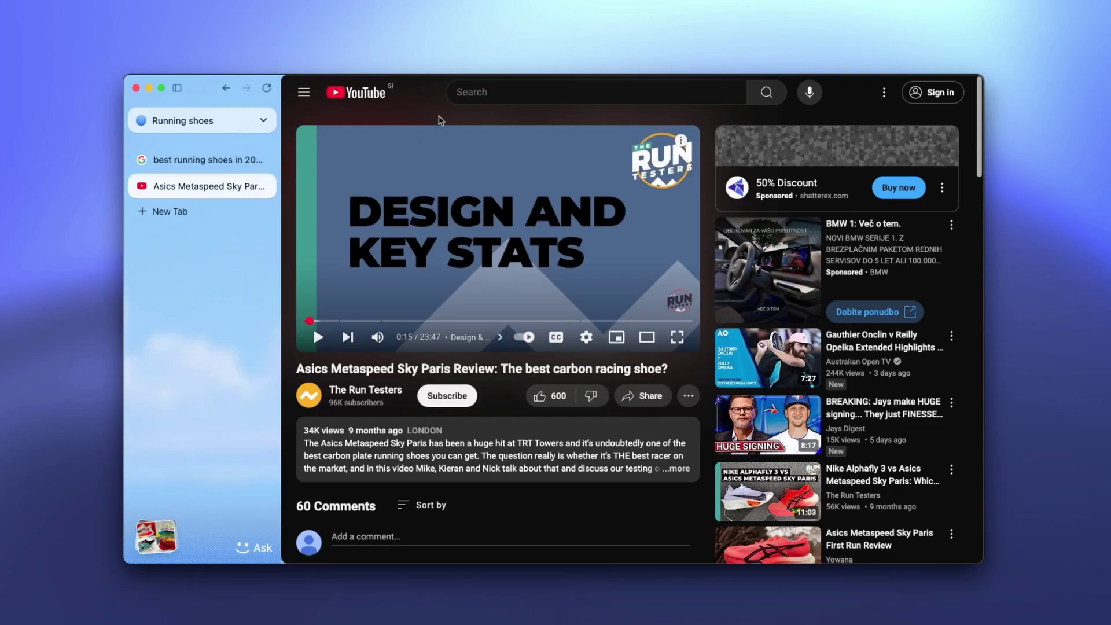
left_click(255, 213)
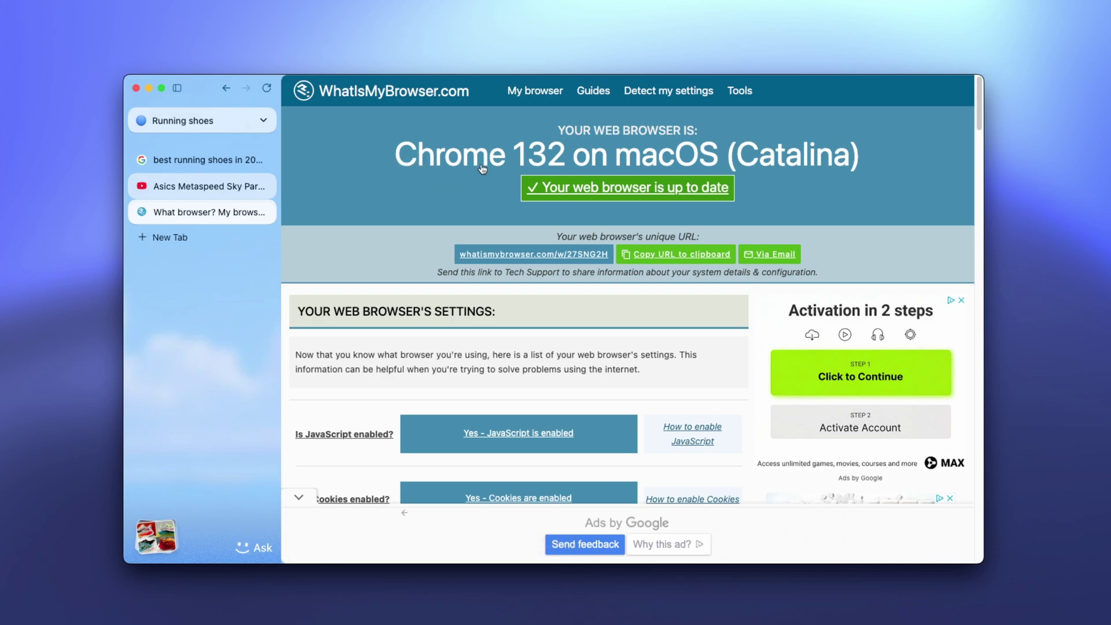
scroll(472, 185, "down", 3)
scroll(583, 199, "up", 3)
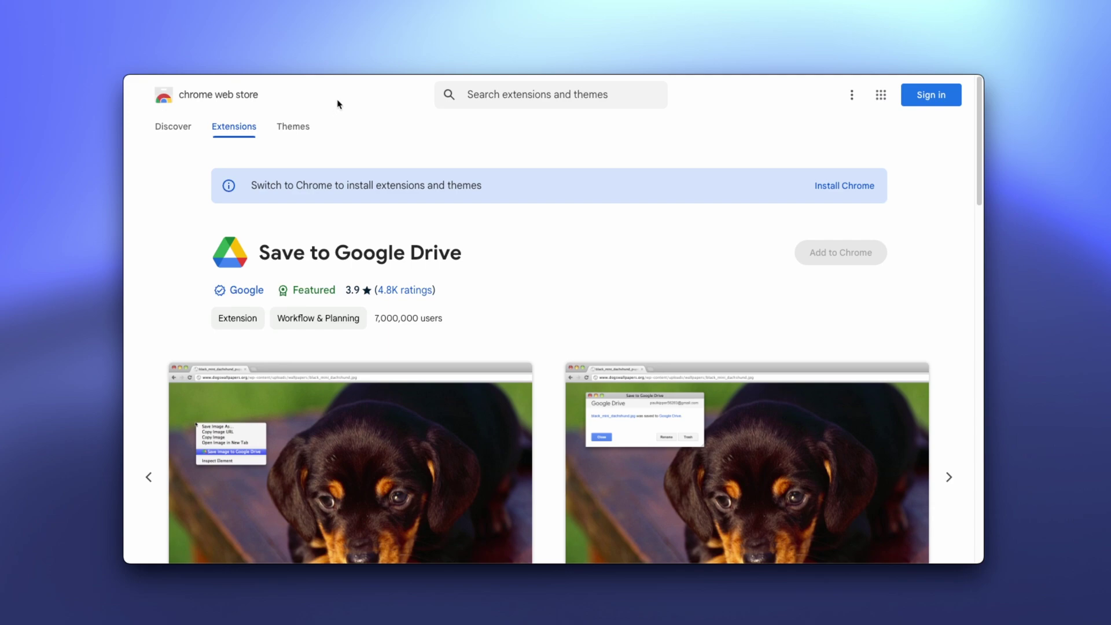
- Bring up the sidebar showing the Running shoes context's four open tabs
mouse_move(126, 230)
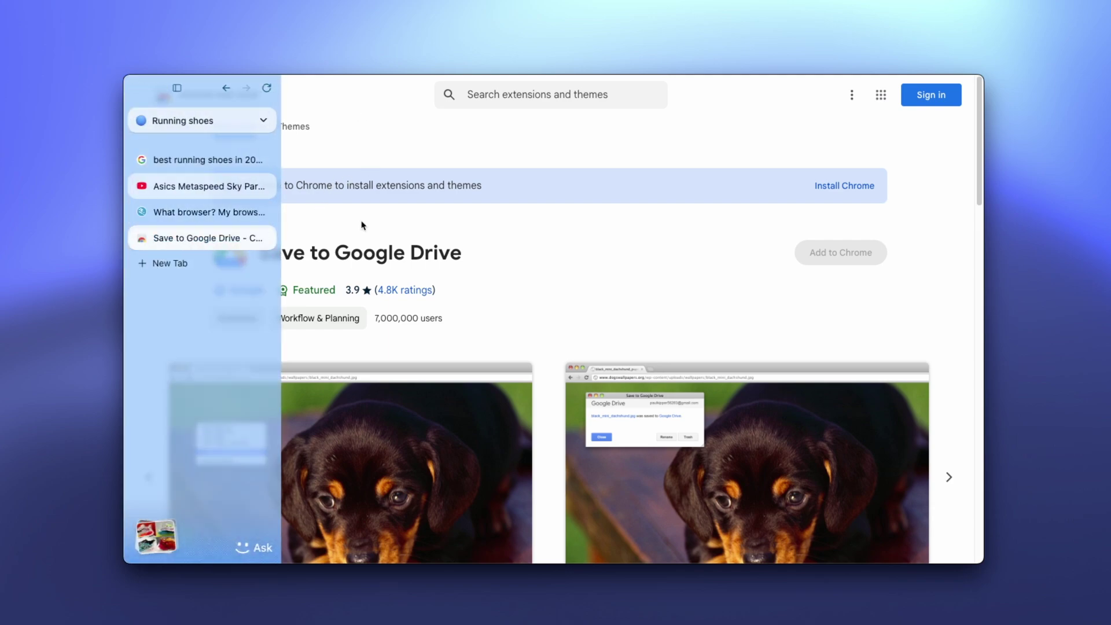
left_click(17, 3)
left_click(23, 7)
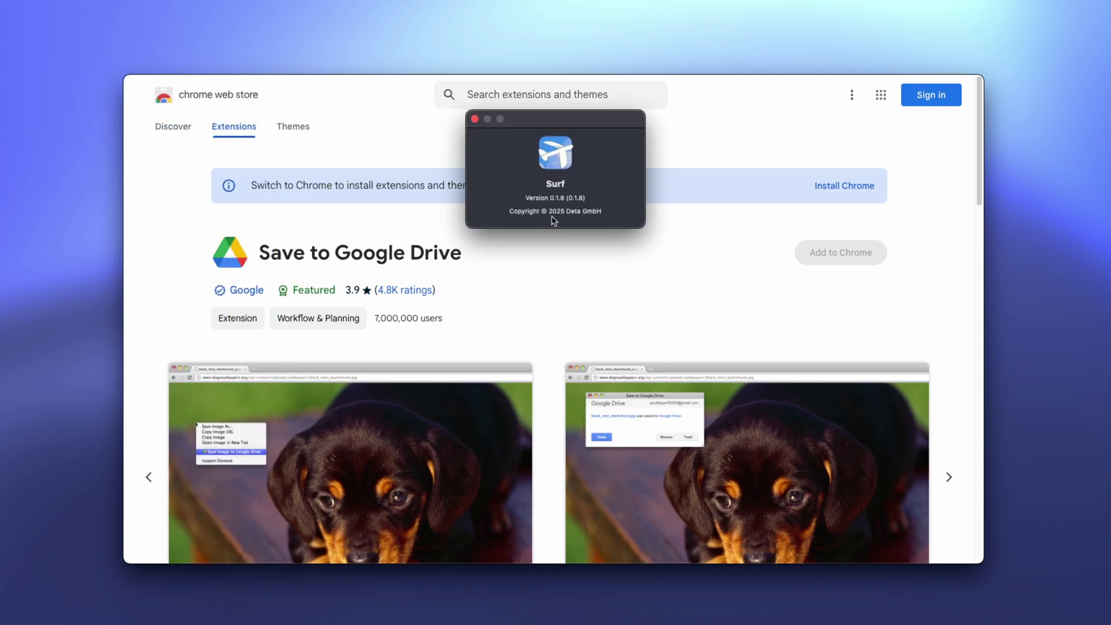
left_click_drag(525, 198, 598, 199)
left_click(475, 119)
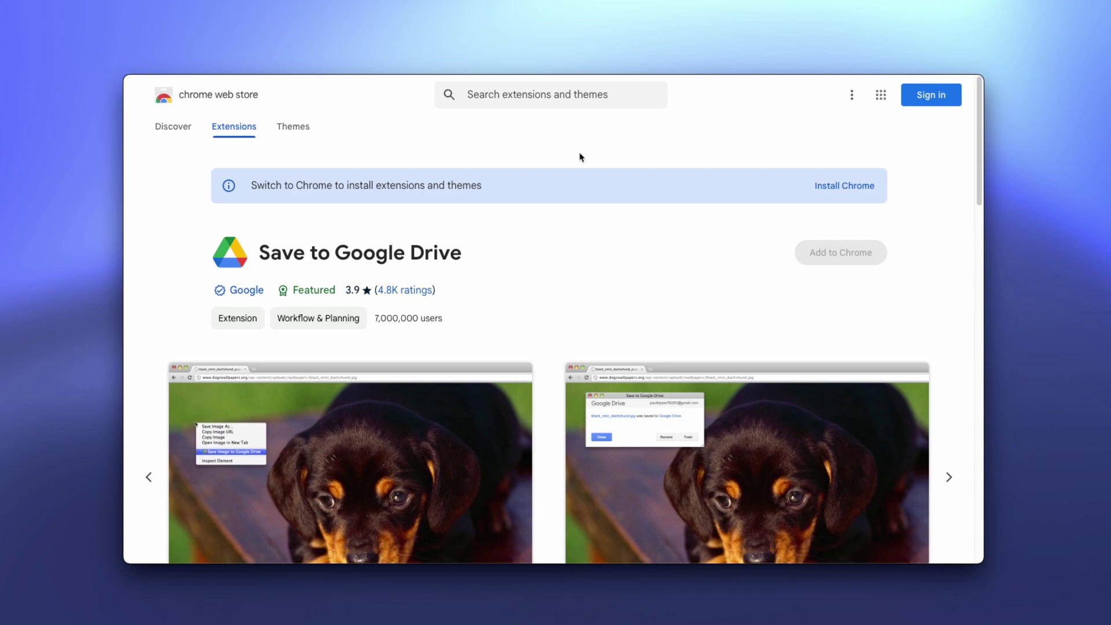